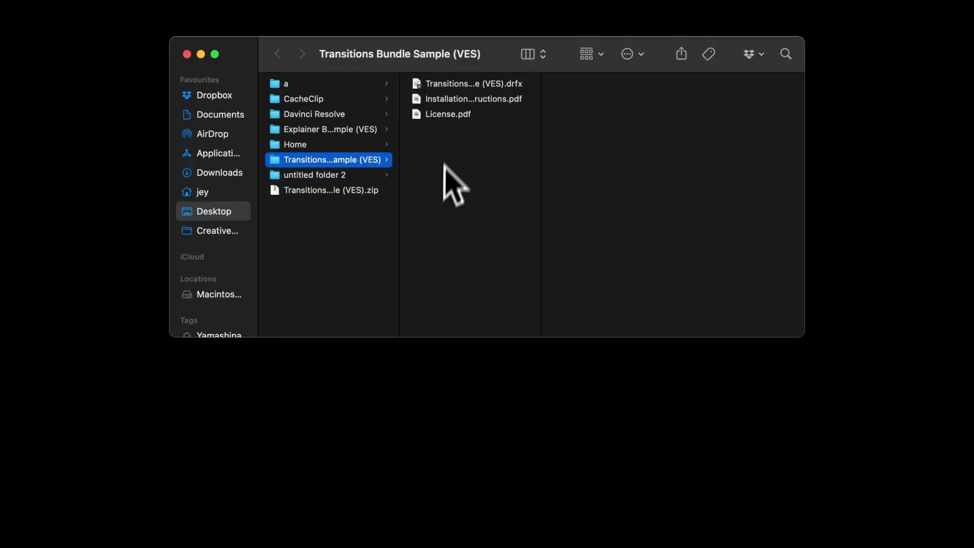
Install the Transitions Bundle Sample (VES).drfx bundle into Resolve, overwriting the existing copy
left_click(444, 117)
left_click(448, 100)
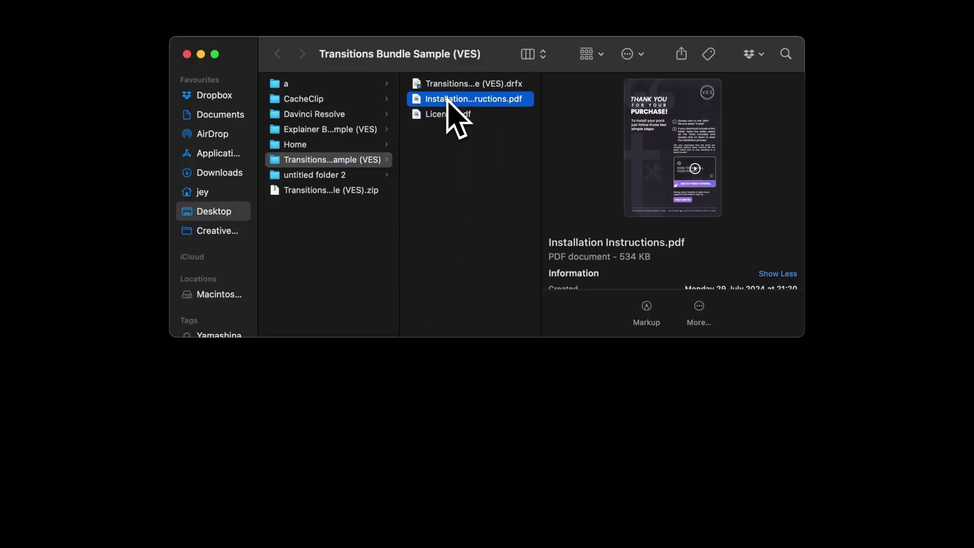
left_click(450, 84)
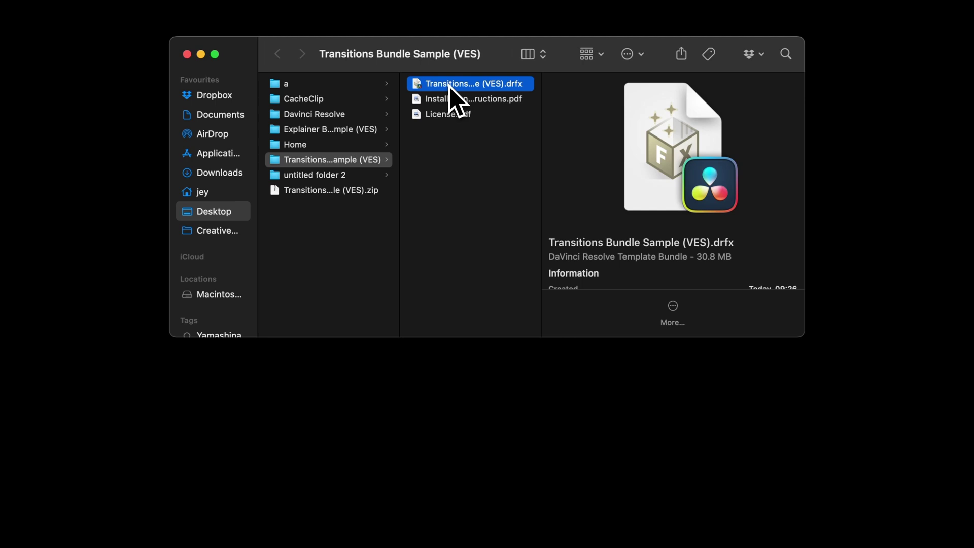
double_click(450, 85)
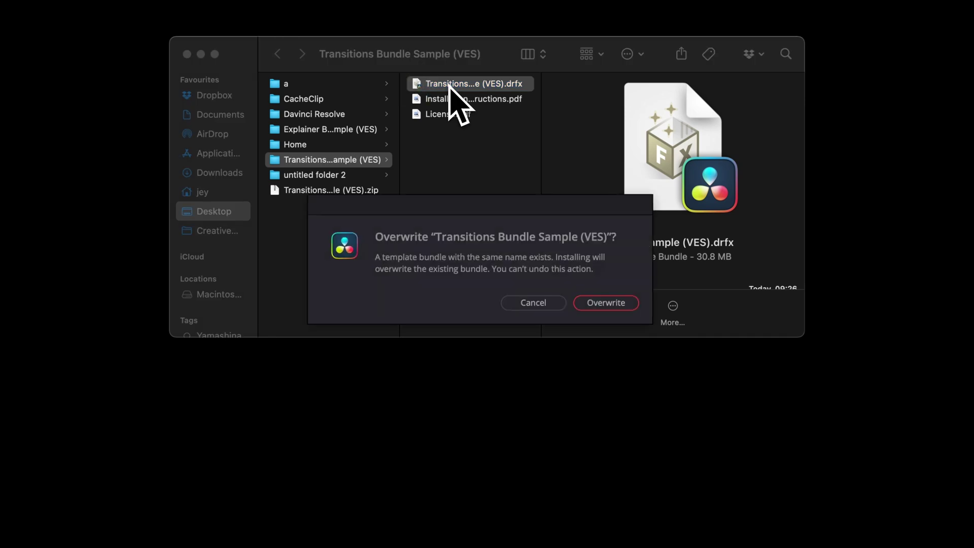
left_click(606, 303)
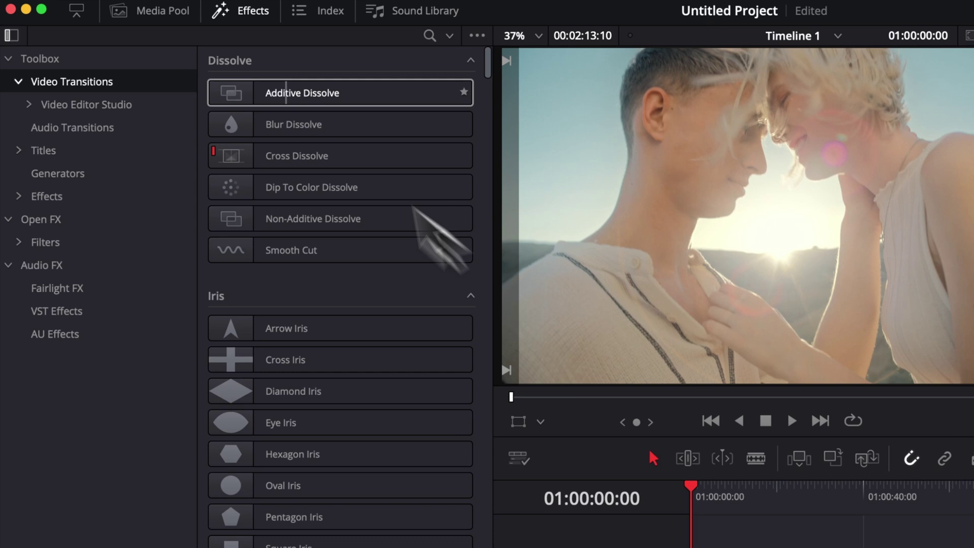
Expand Video Editor Studio and list its eight Transitions Bundle Sample transitions
left_click(28, 105)
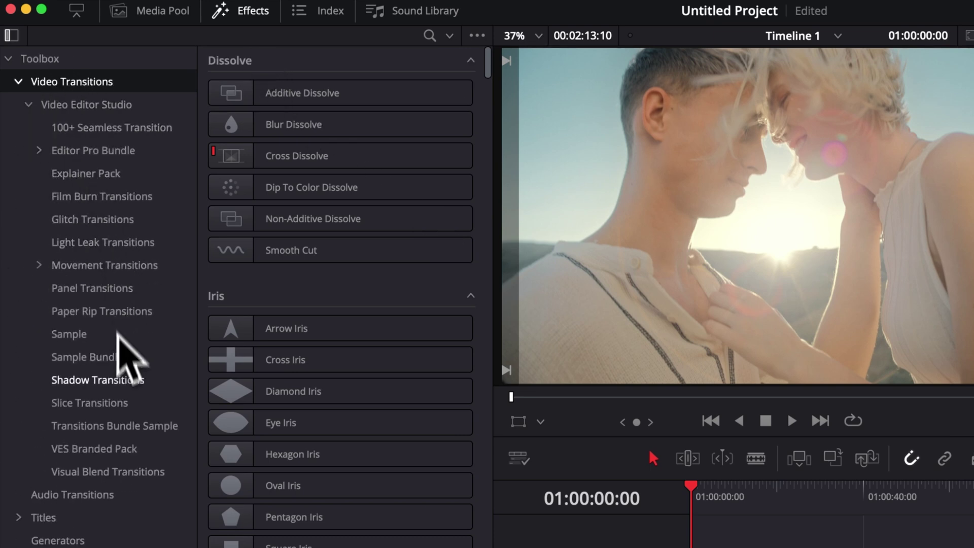
left_click(124, 432)
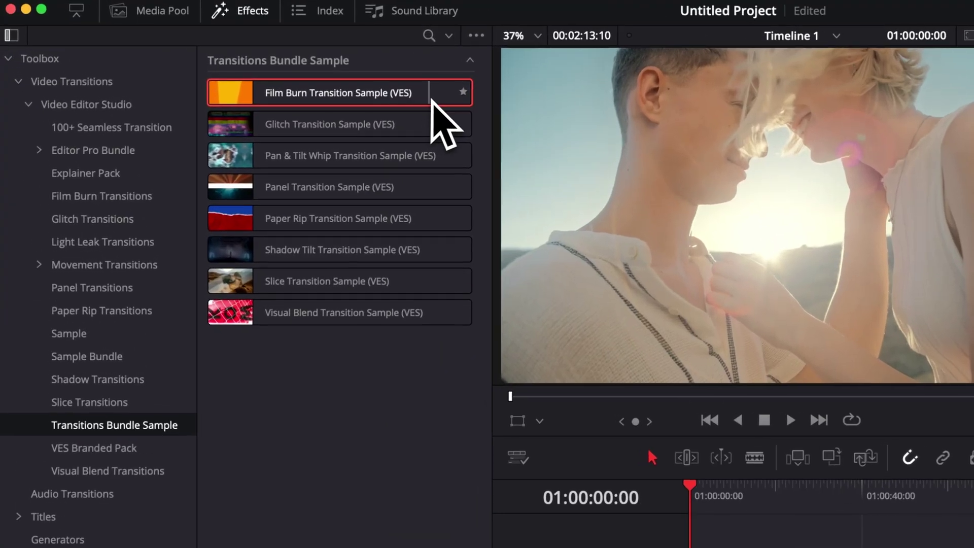
Try dropping Film Burn Transition Sample at the start of the track
mouse_move(385, 99)
left_mouse_down()
mouse_move(742, 467)
mouse_move(740, 547)
left_mouse_up()
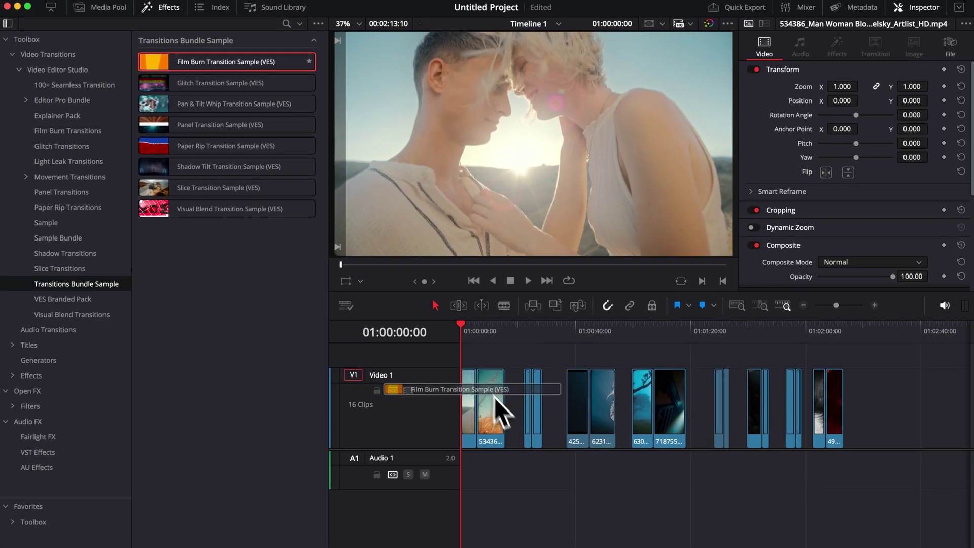
left_click_drag(495, 398, 478, 396)
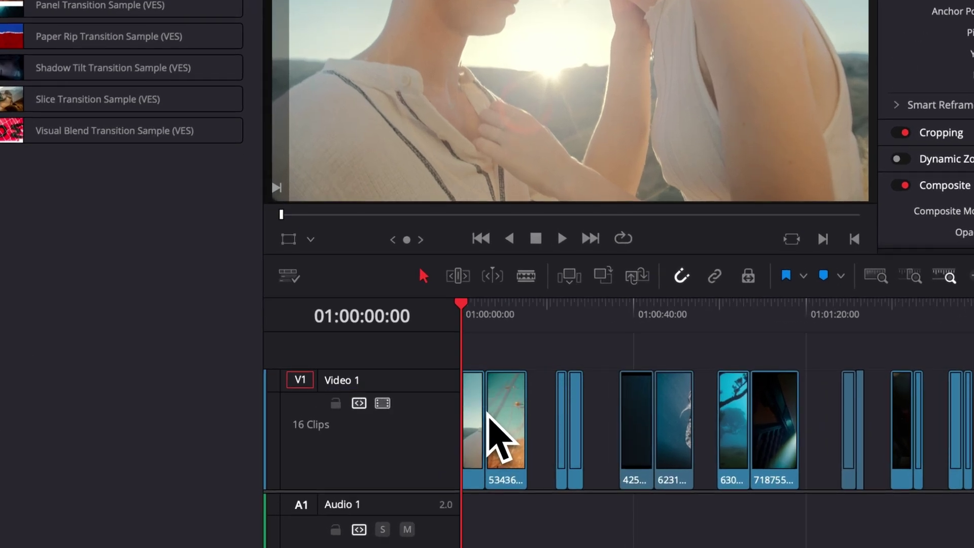
mouse_move(491, 415)
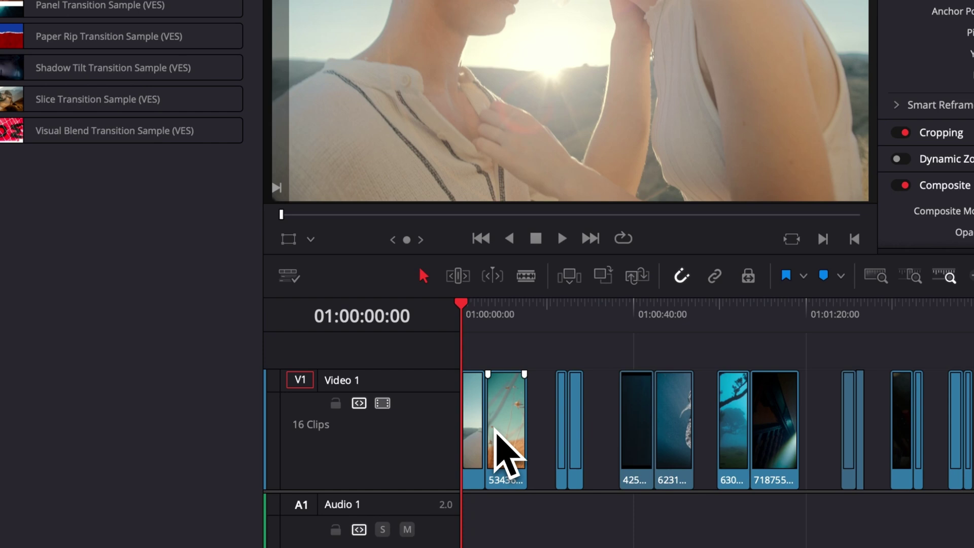
scroll(508, 451, "up", 6)
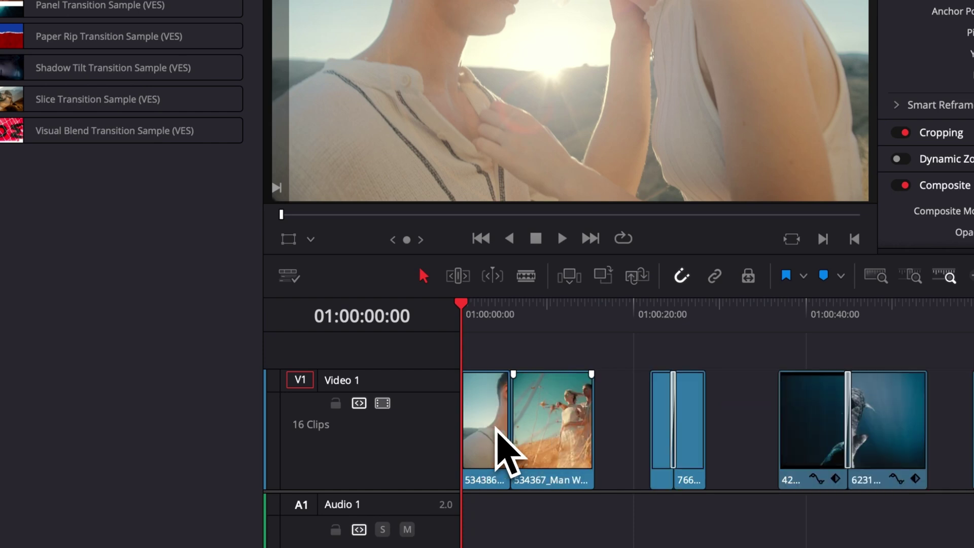
scroll(507, 452, "up", 2)
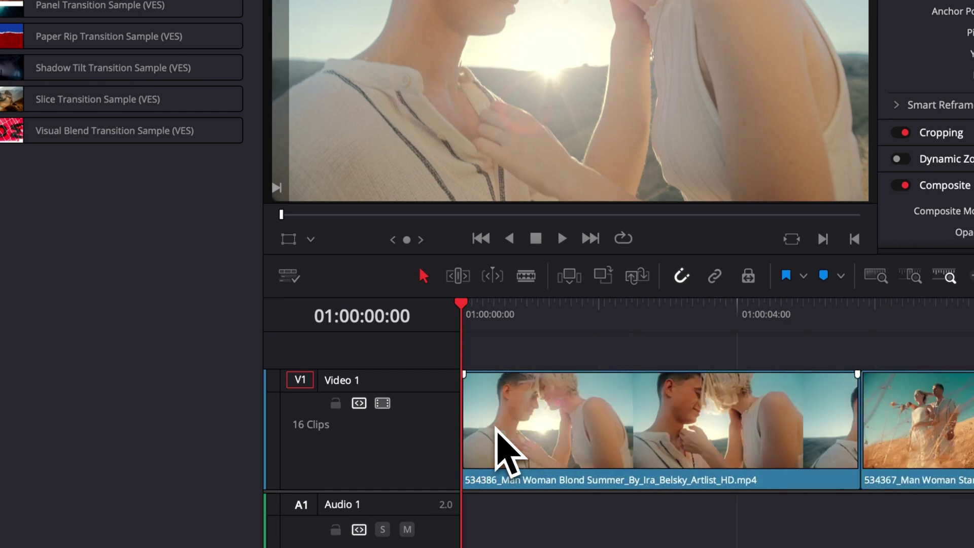
Shorten the first clip, butt the field clip against it, and place Film Burn on the cut
left_click_drag(858, 431, 747, 431)
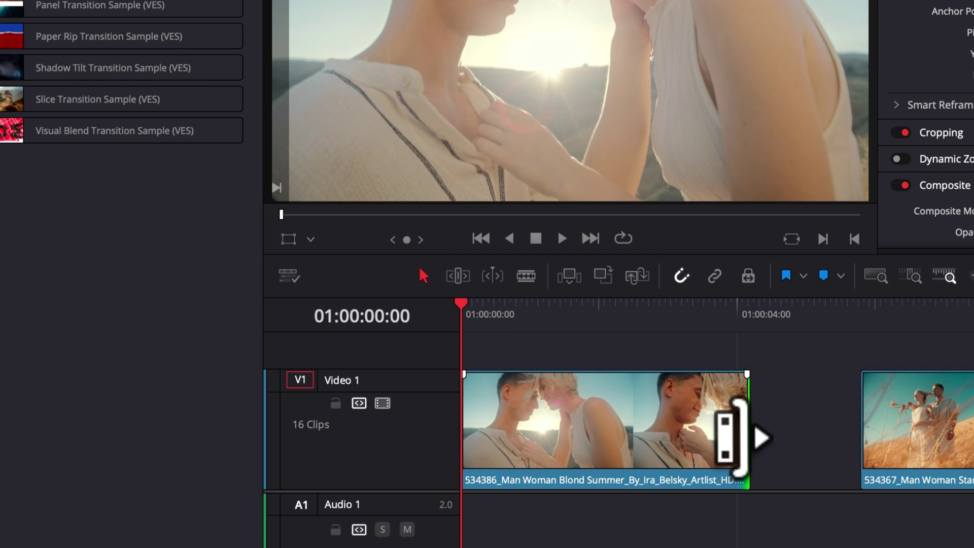
left_click_drag(862, 431, 973, 426)
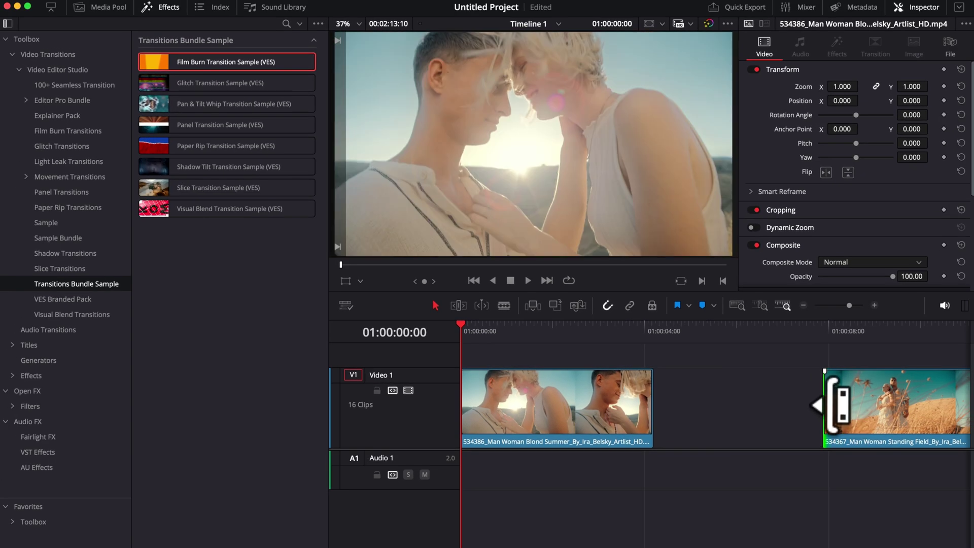
left_click_drag(898, 406, 702, 416)
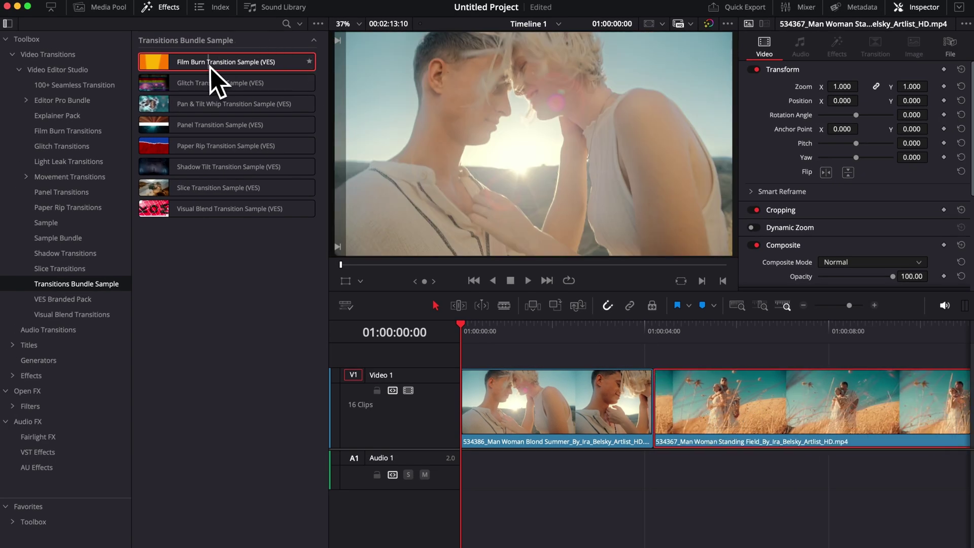
mouse_move(217, 61)
left_mouse_down()
mouse_move(604, 278)
mouse_move(657, 416)
mouse_move(653, 403)
left_mouse_up()
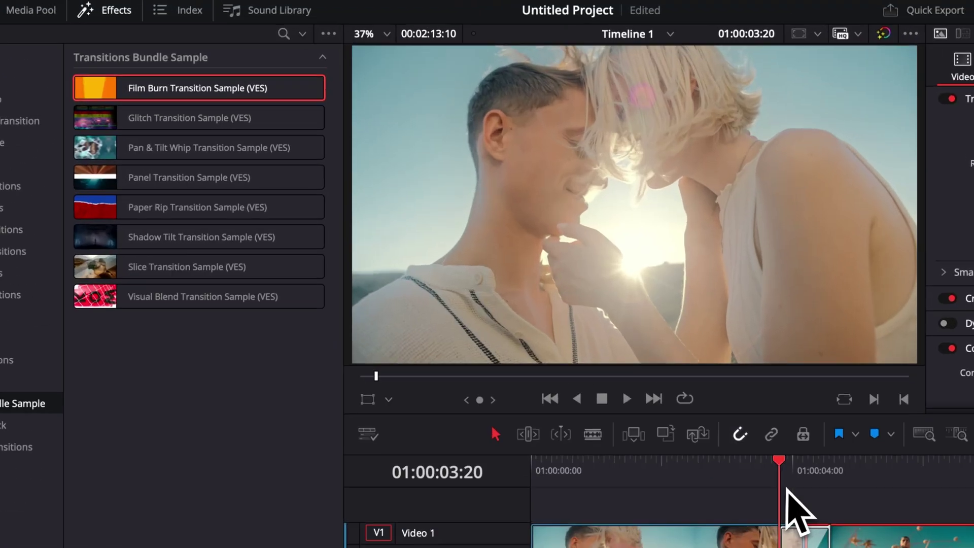
Play the timeline and set Playback > Render Cache to Smart
key("space")
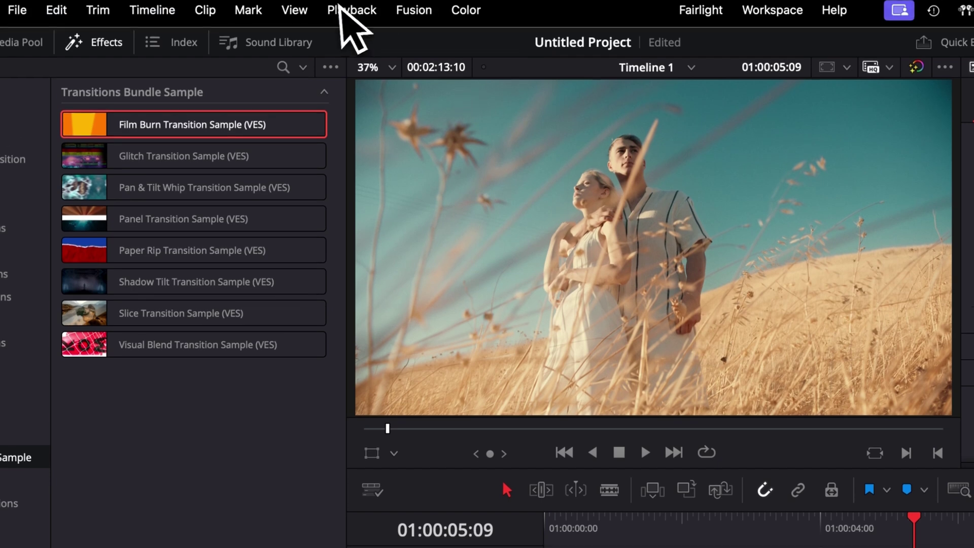
left_click(342, 11)
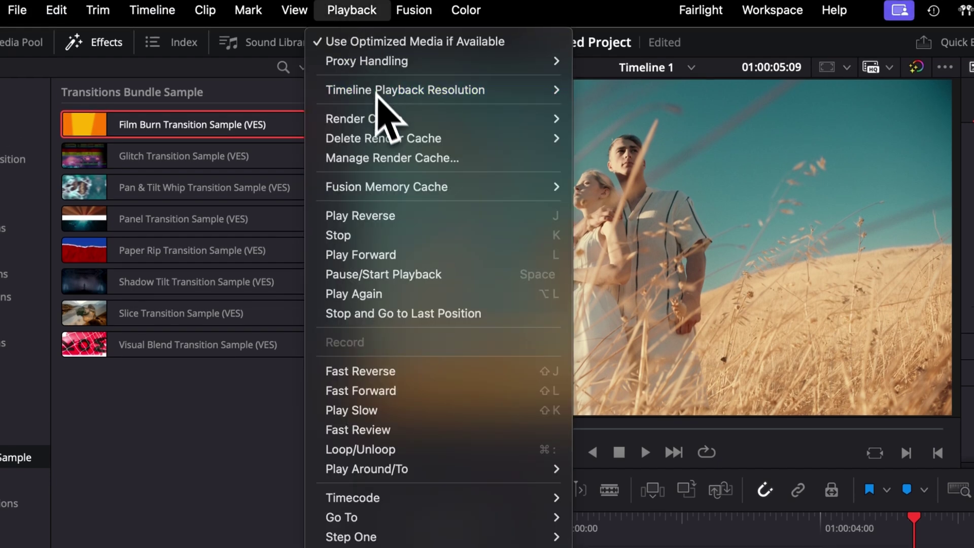
mouse_move(383, 120)
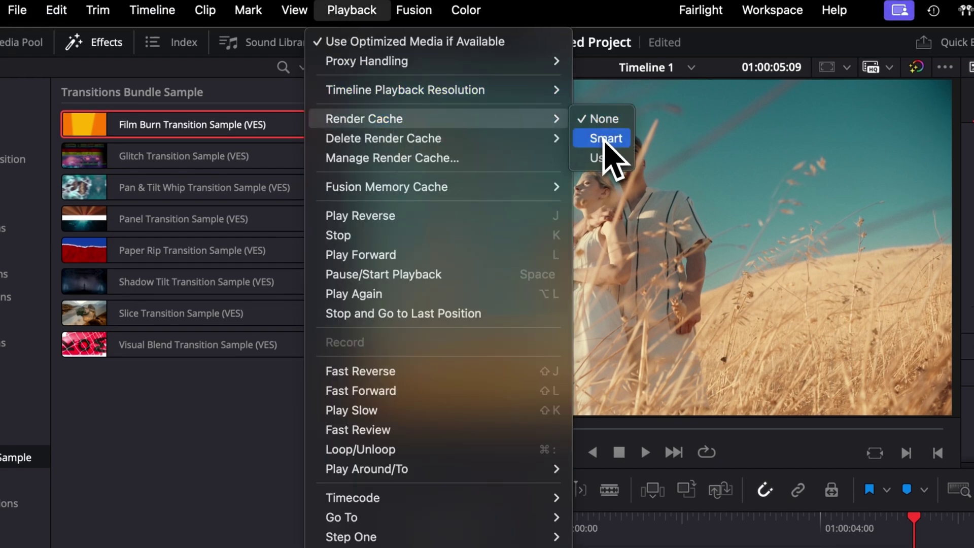
left_click(605, 139)
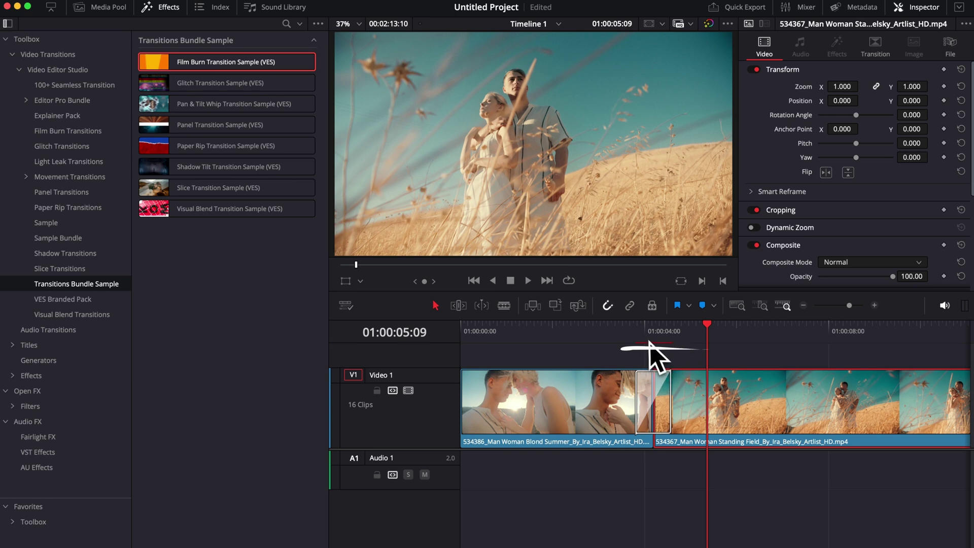
Replay the Film Burn transition several times from just before the cut
left_click(635, 337)
key("space")
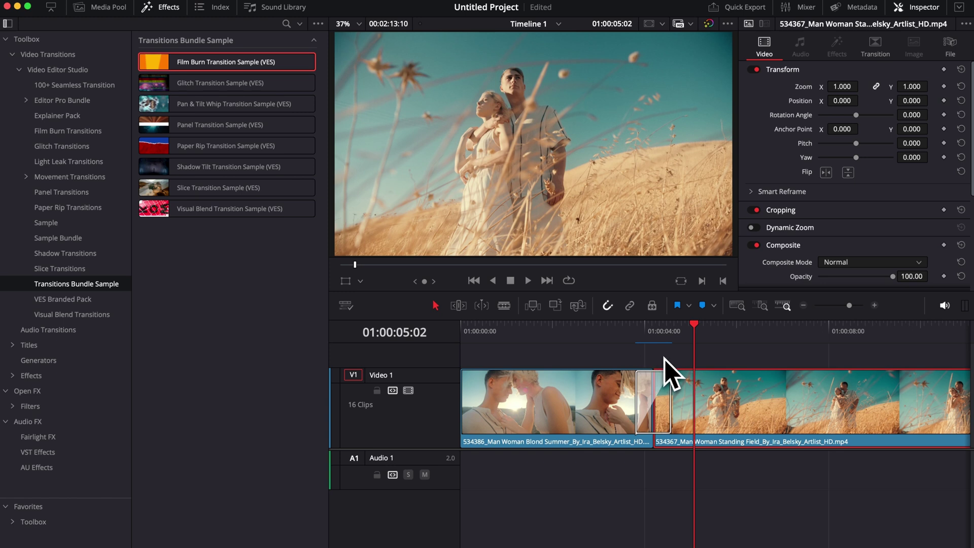
key("space")
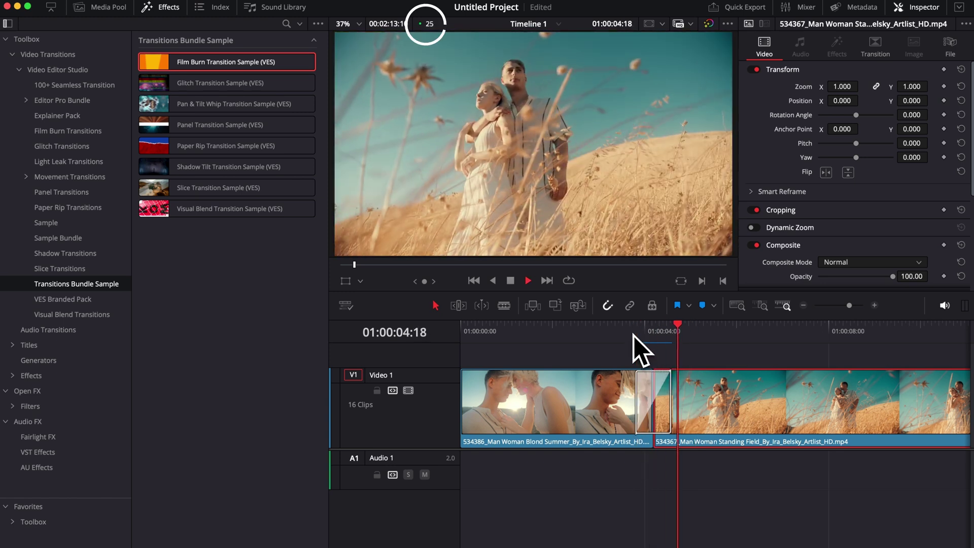
key("space")
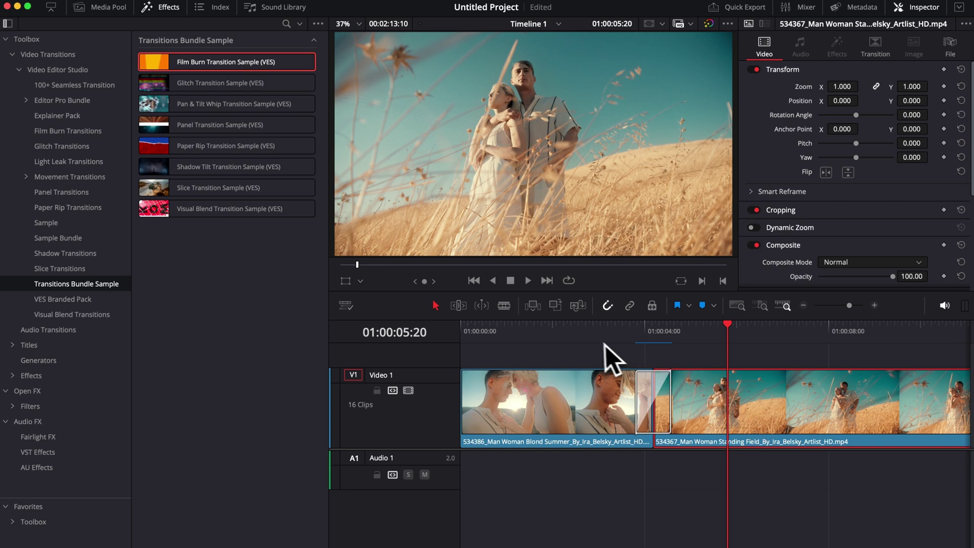
left_click(590, 337)
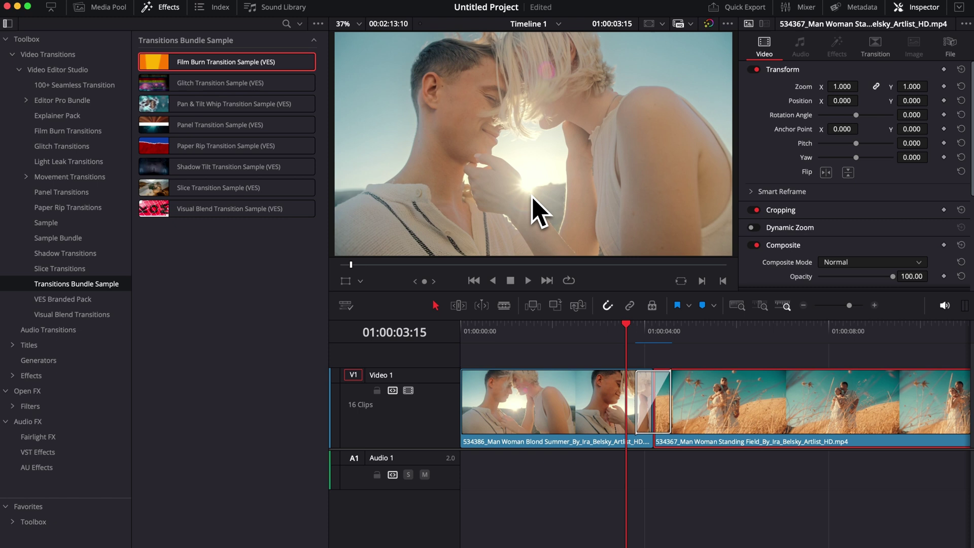
key("space")
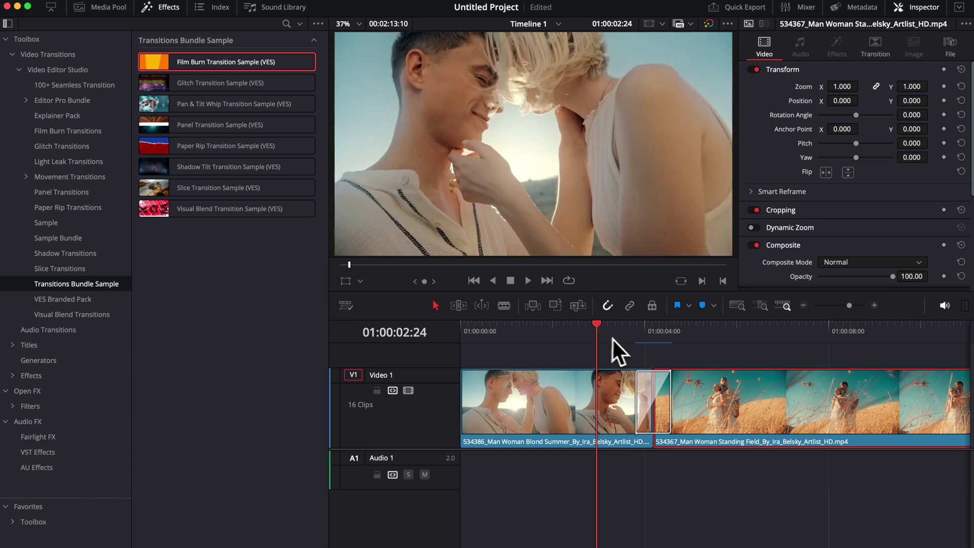
key("space")
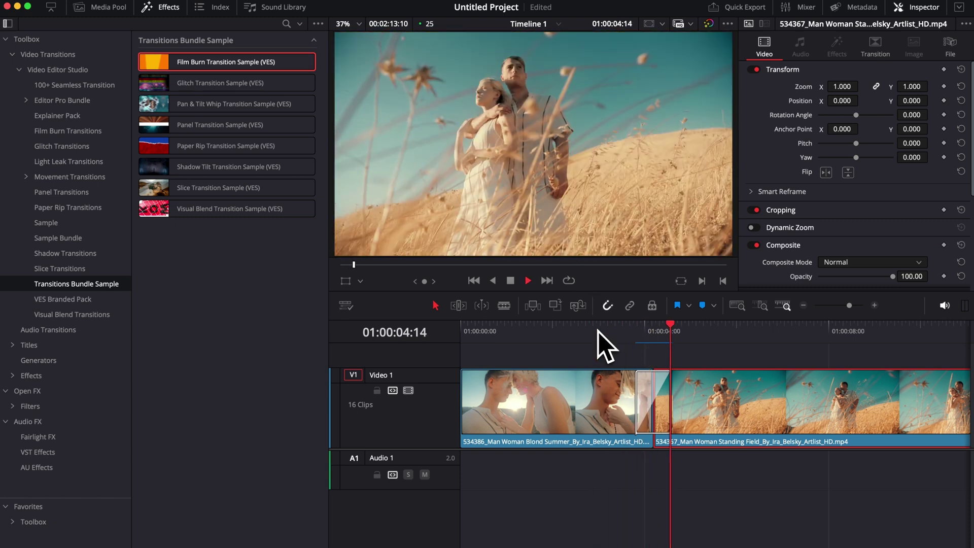
key("space")
key("space")
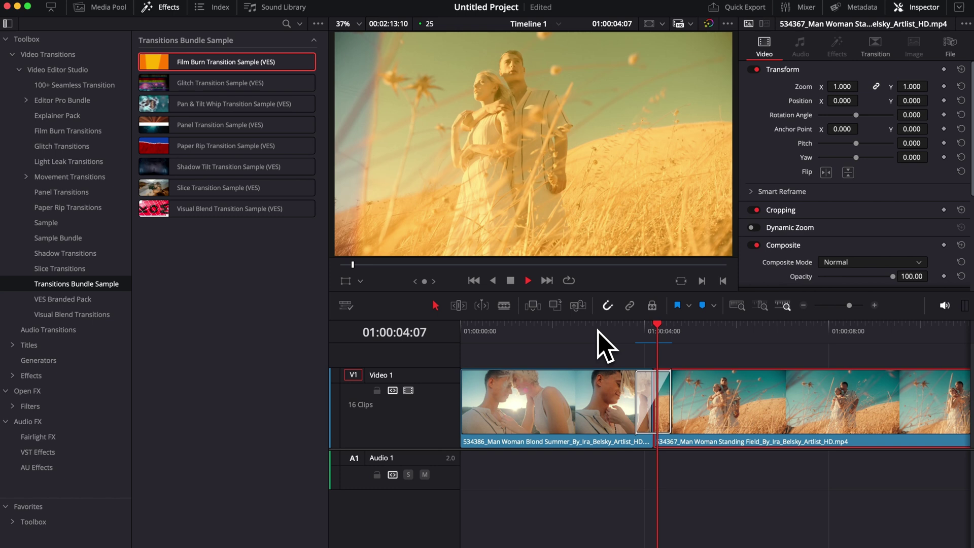
left_click(597, 331)
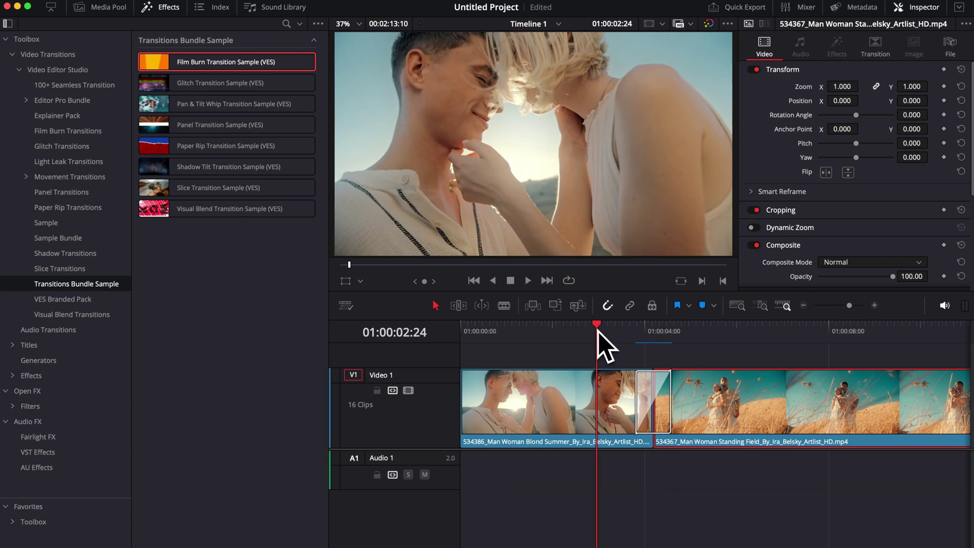
key("shift+Right")
key("shift+Right")
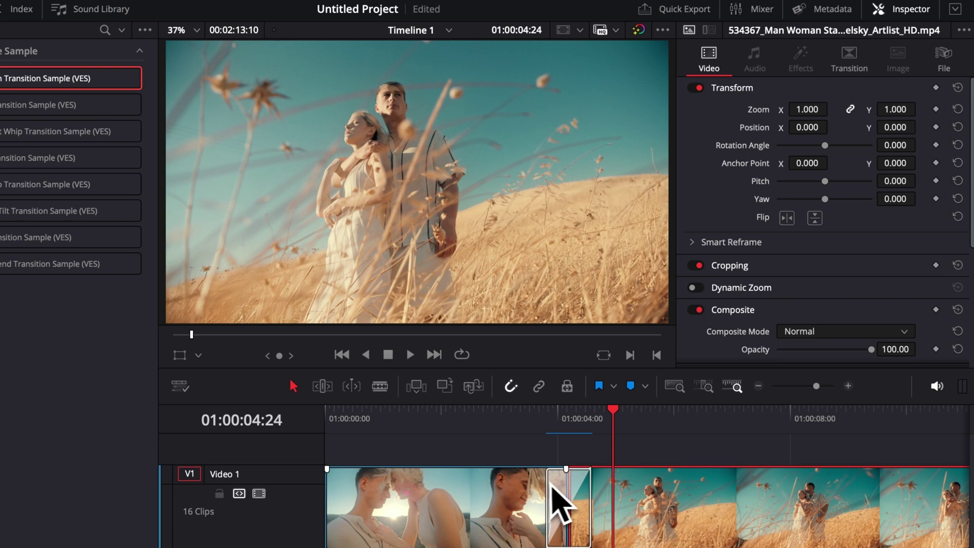
Replay Film Burn, then drag its edge to shorten it to 0.8 seconds (20 frames)
left_click(639, 336)
key("space")
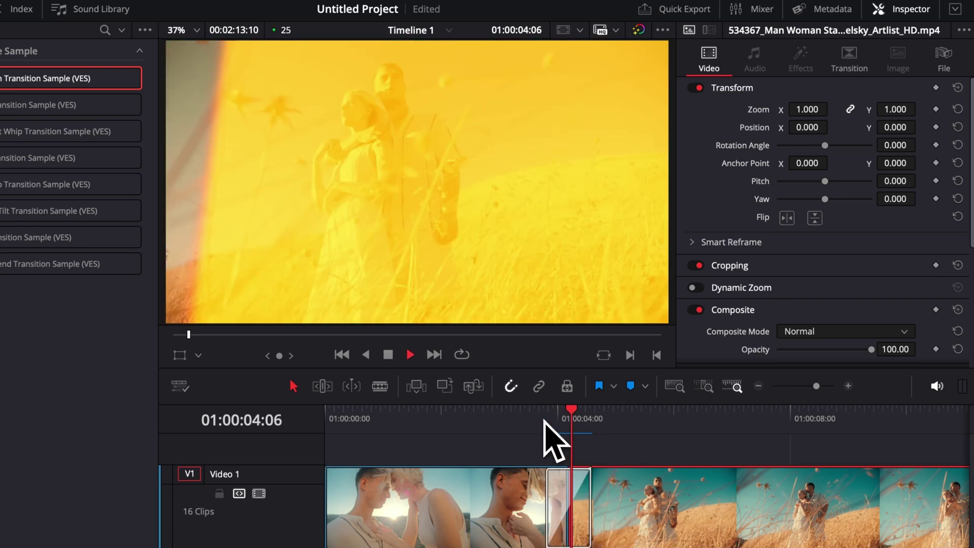
key("space")
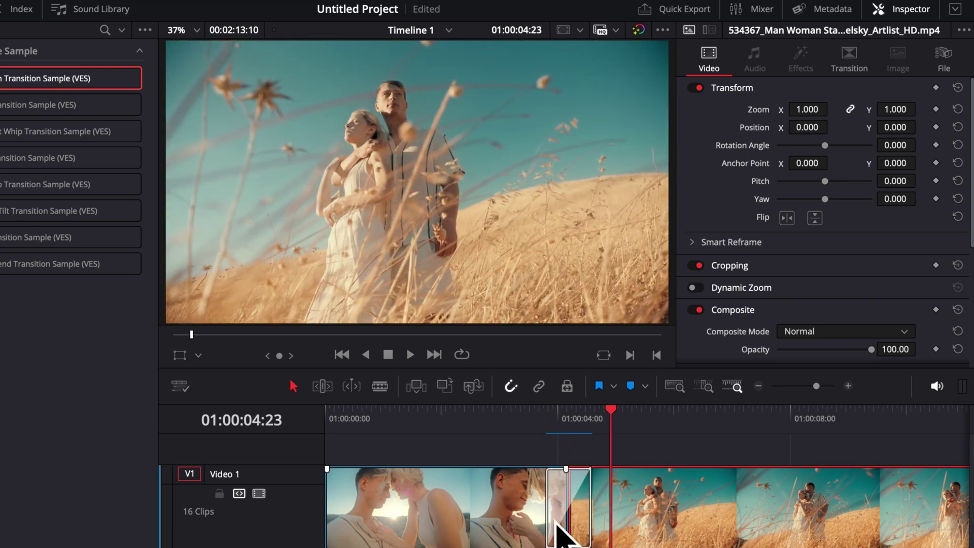
mouse_move(547, 517)
left_mouse_down()
mouse_move(508, 518)
mouse_move(556, 522)
mouse_move(480, 529)
mouse_move(546, 526)
left_mouse_up()
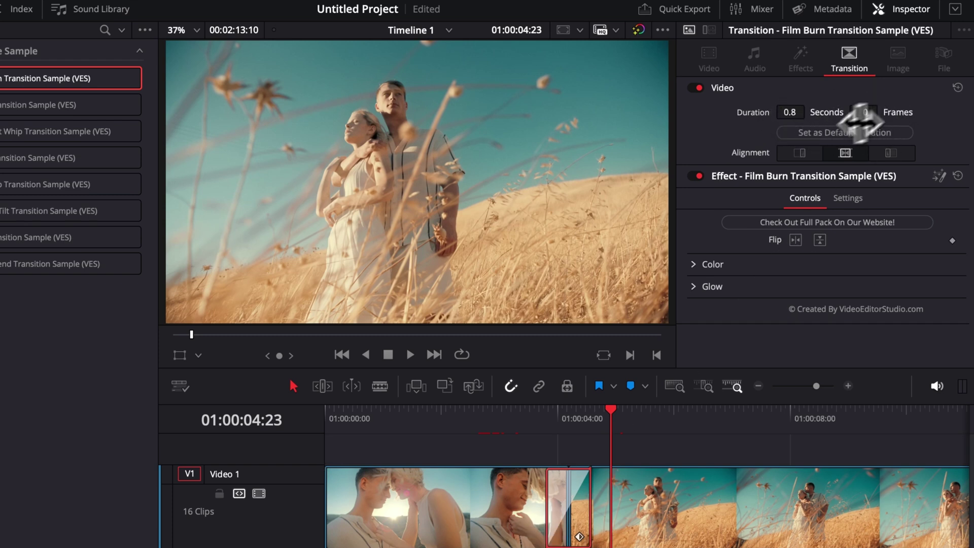
Park the playhead on a burn frame and review the transition's Color and Glow settings in an enlarged Inspector
left_click(560, 421)
key("Left")
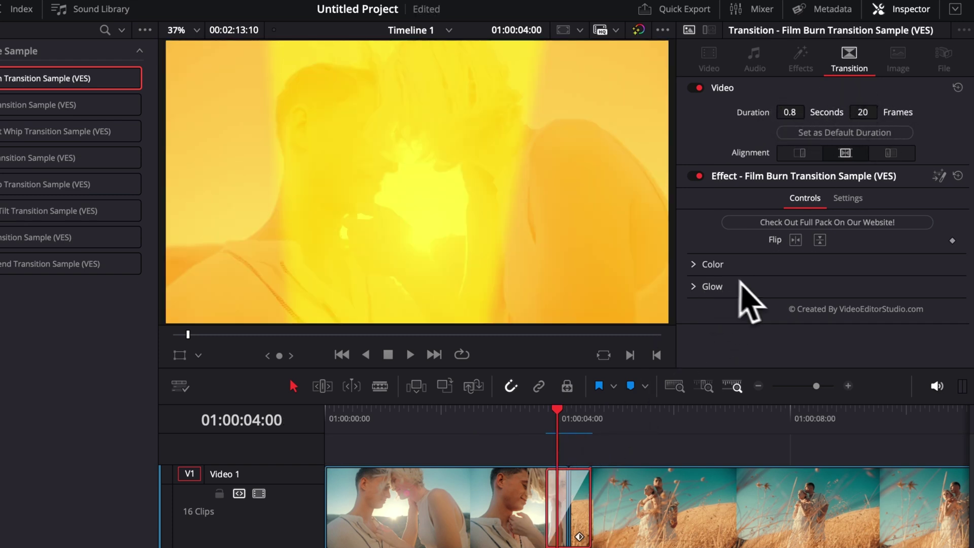
left_click(698, 265)
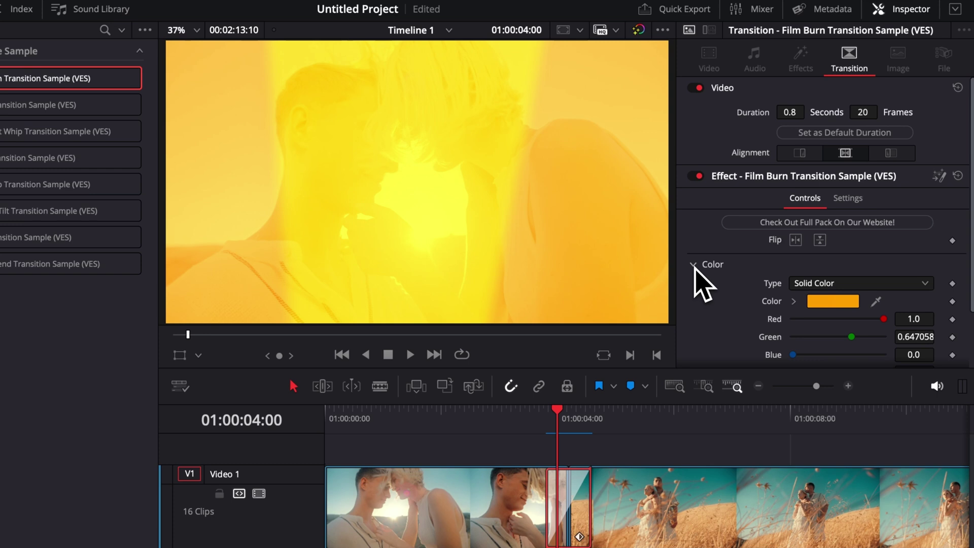
left_click(699, 264)
left_click(699, 286)
left_click(700, 287)
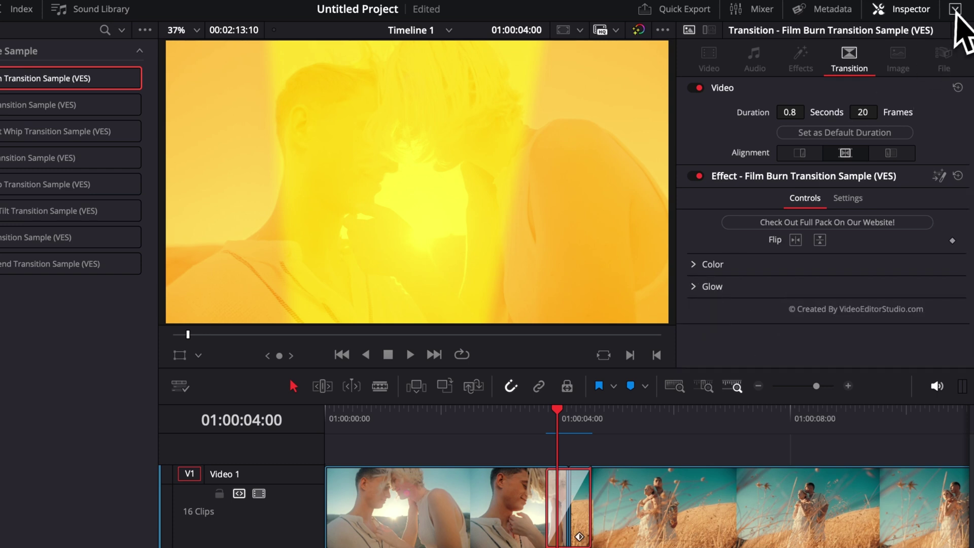
left_click(956, 9)
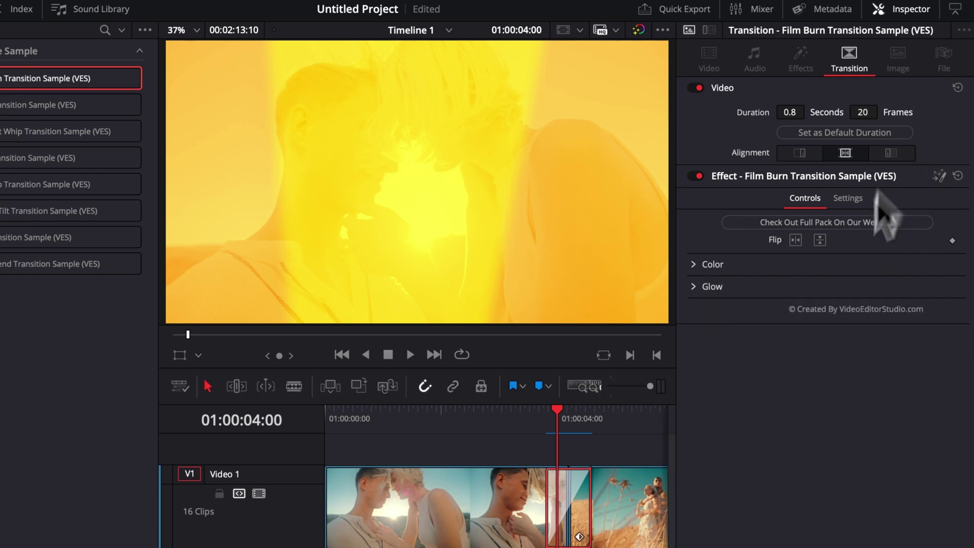
Change the burn colour from yellow to orange (R 0.960784, G 0.443137, B 0.129411)
left_click(693, 264)
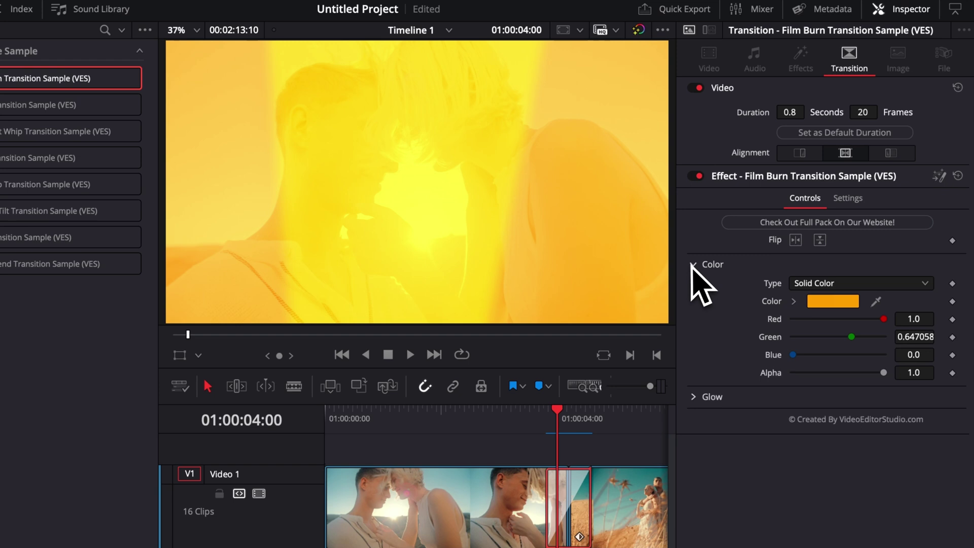
left_click(839, 302)
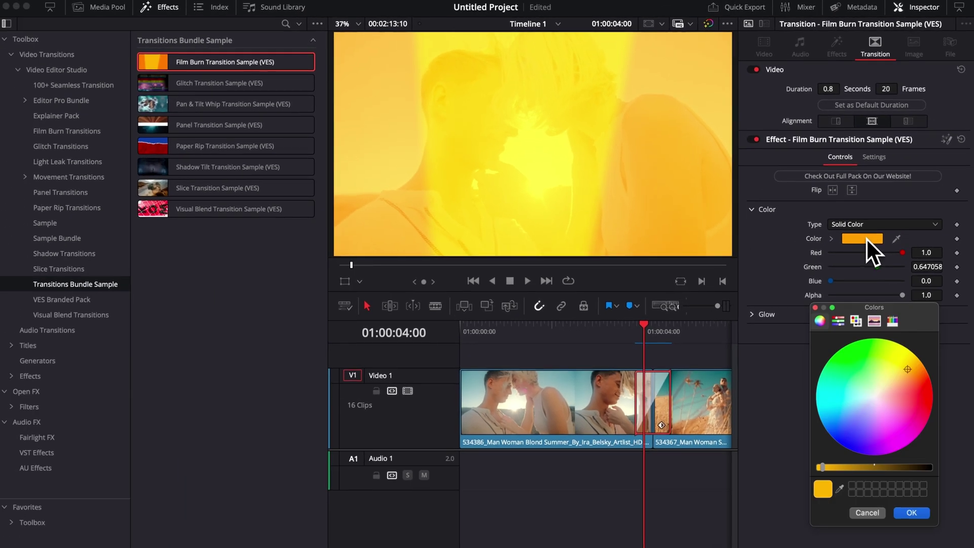
left_click_drag(931, 413, 922, 380)
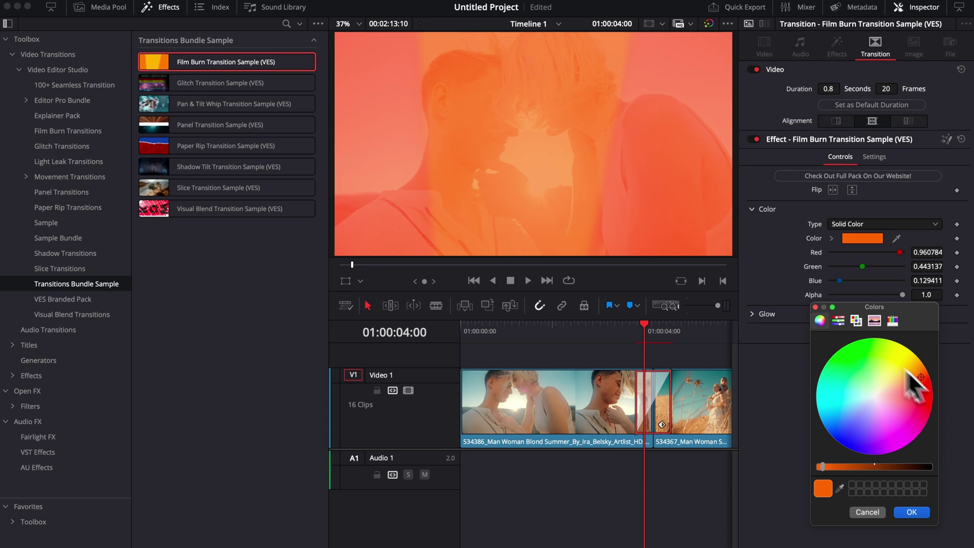
key("Return")
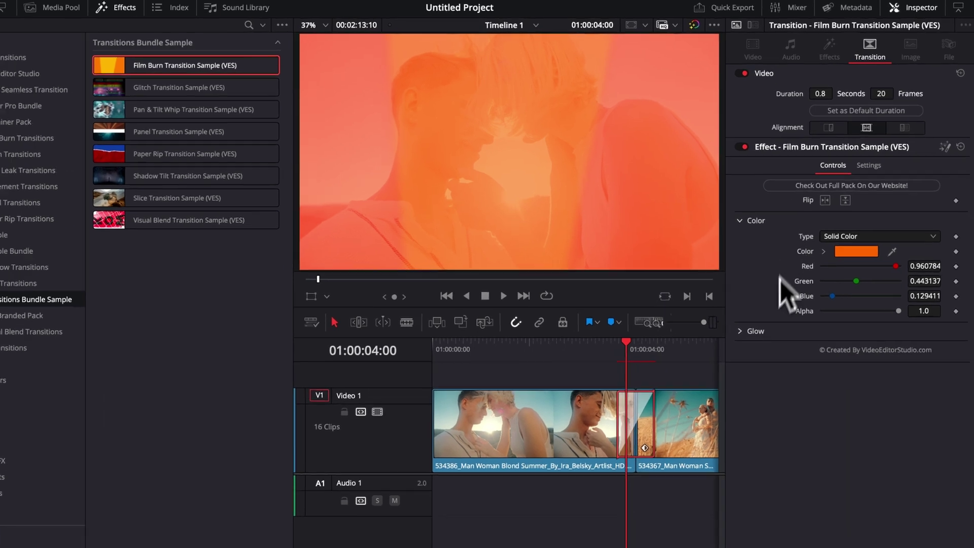
Raise the Film Burn Glow Gain from 3.15 to 5.0 and preview the transition
left_click(751, 315)
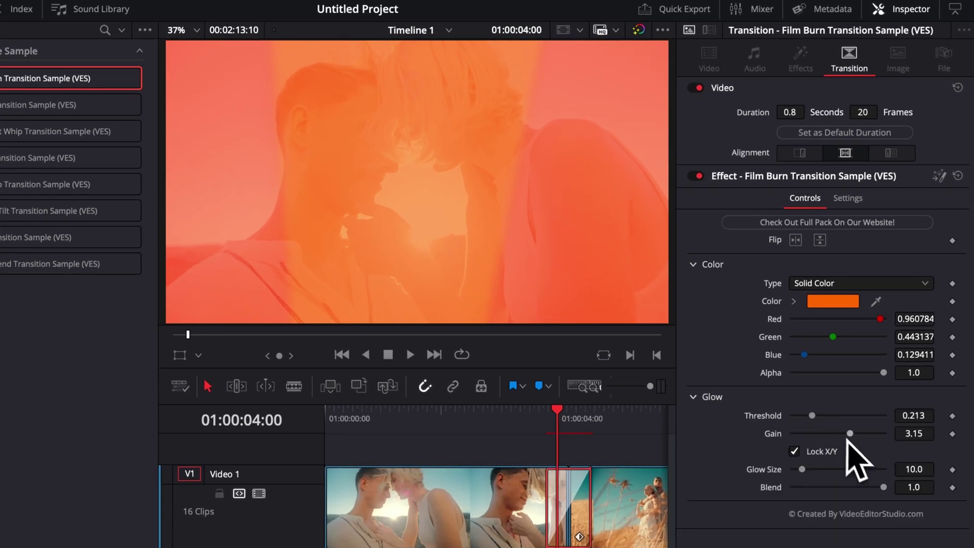
left_click_drag(847, 434, 901, 432)
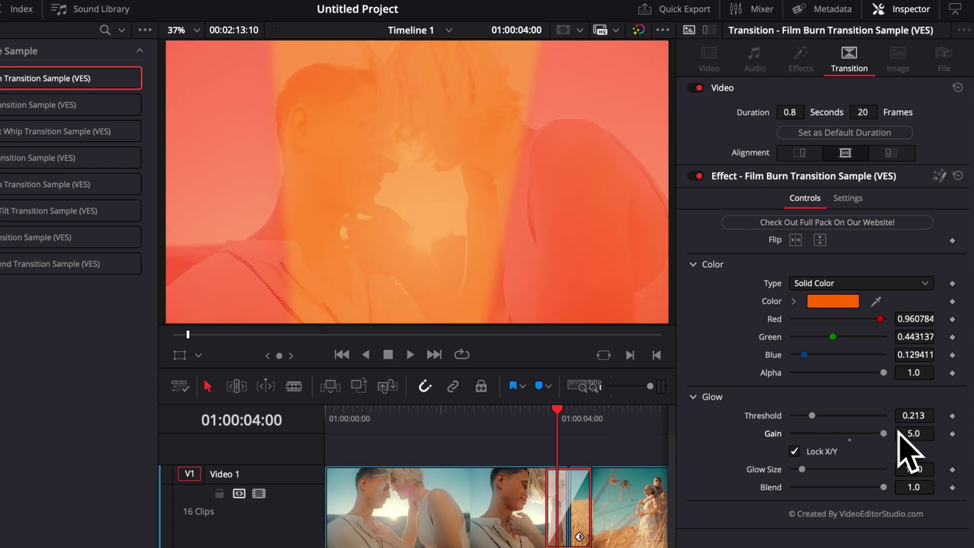
key("slash")
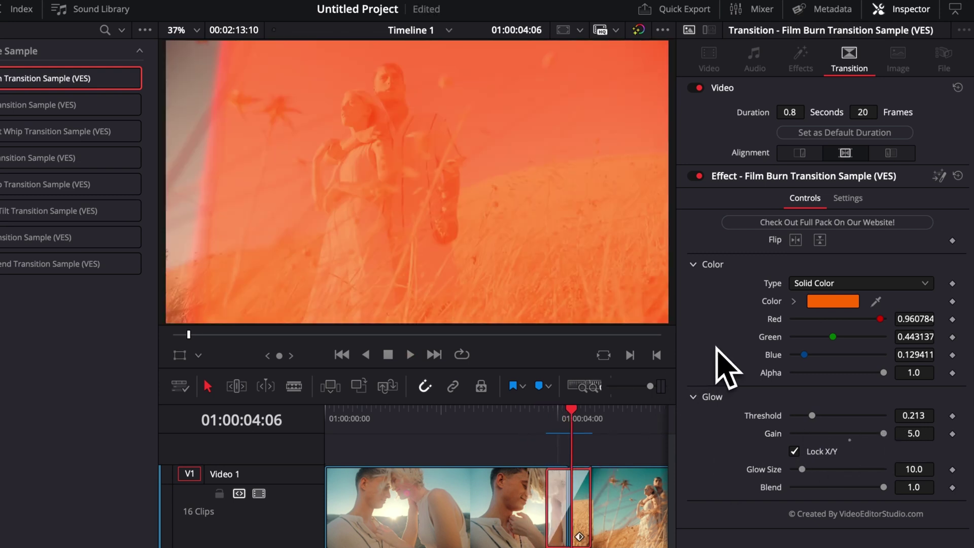
left_click(610, 412)
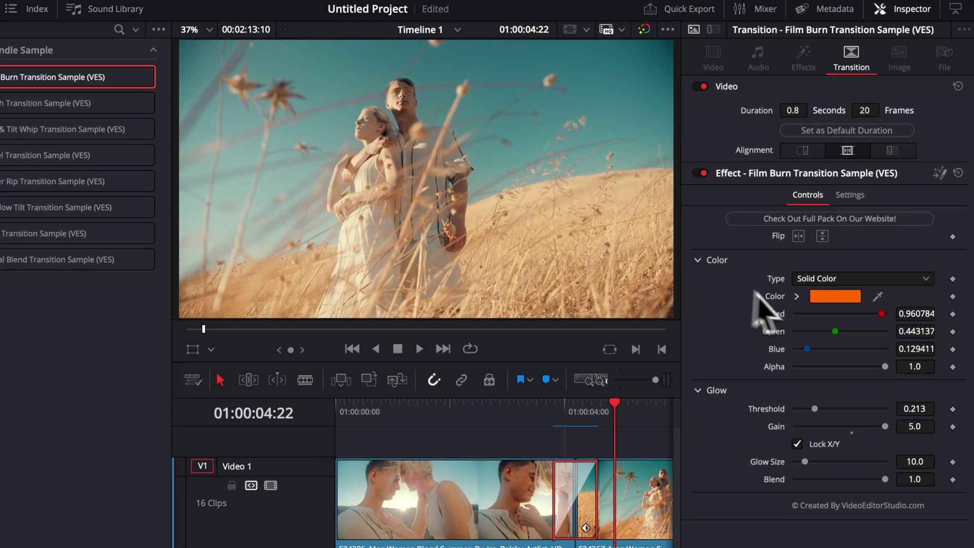
Sample a pale peach tone from the footage as the burn colour and replay it
left_click(831, 303)
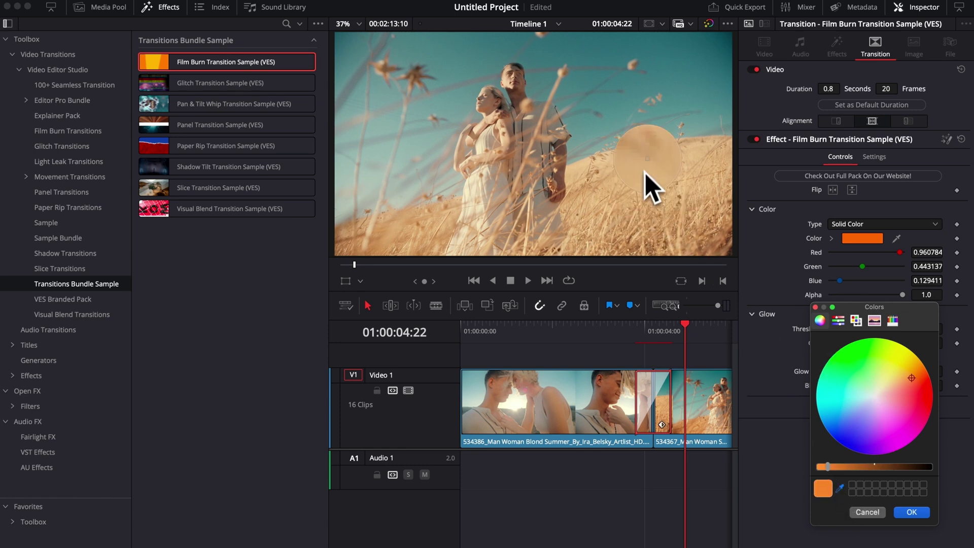
left_click(641, 161)
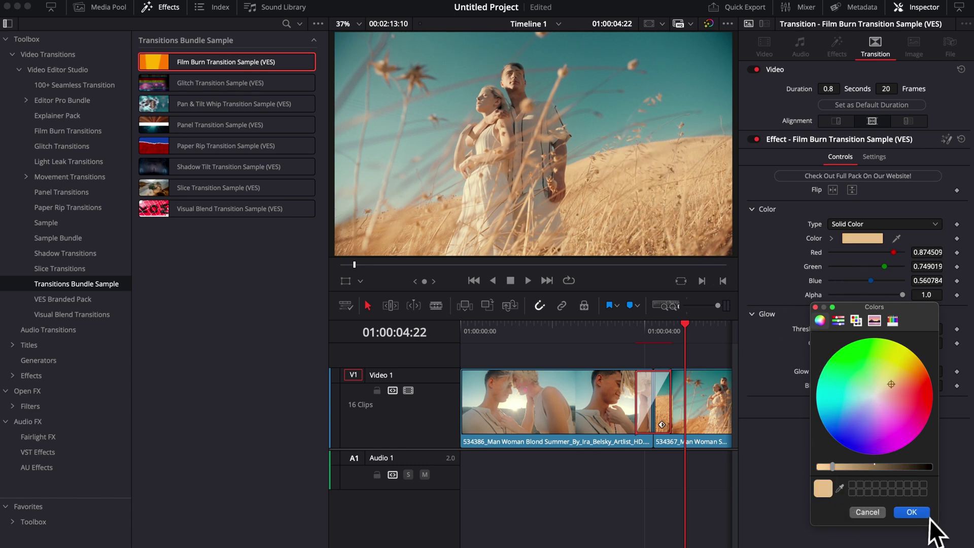
left_click(911, 512)
key("/")
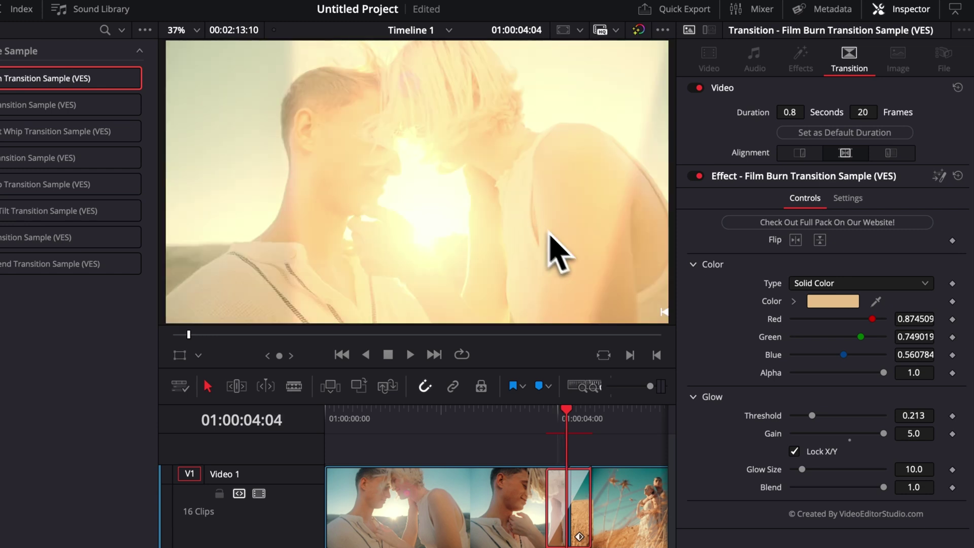
Set Glow Gain to 3.307 and Glow Size to 44.1, then replay and scrub the transition
left_click_drag(887, 435, 854, 437)
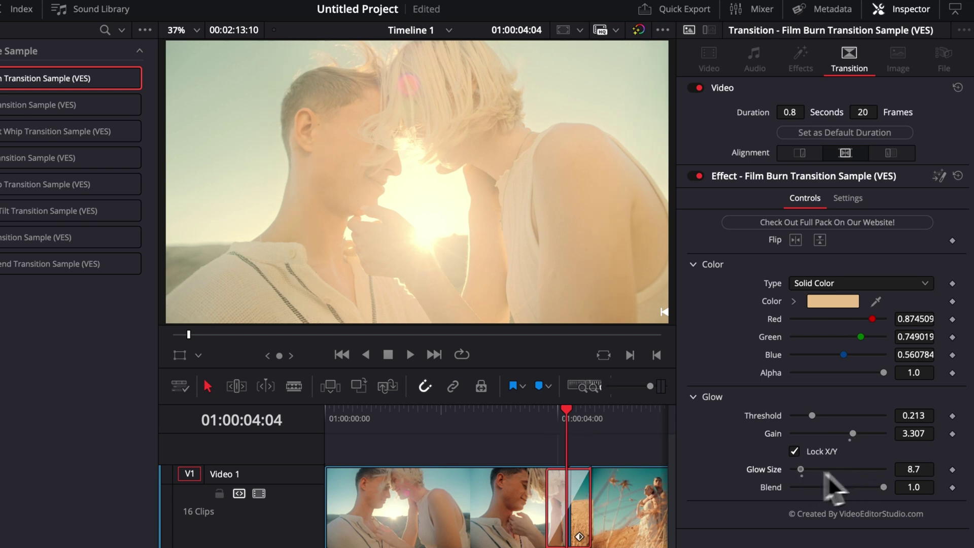
left_click_drag(794, 471, 832, 470)
left_click(523, 420)
key("space")
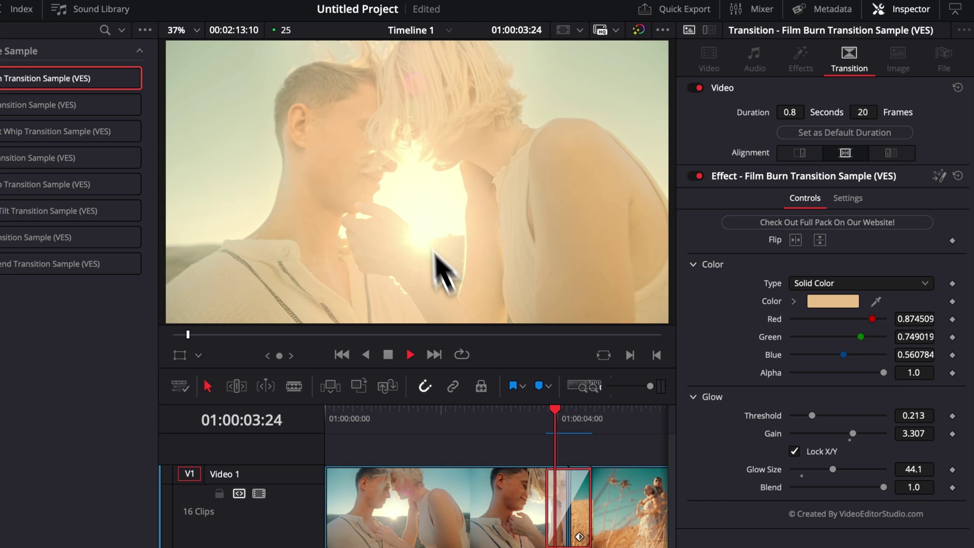
key("space")
left_click(521, 420)
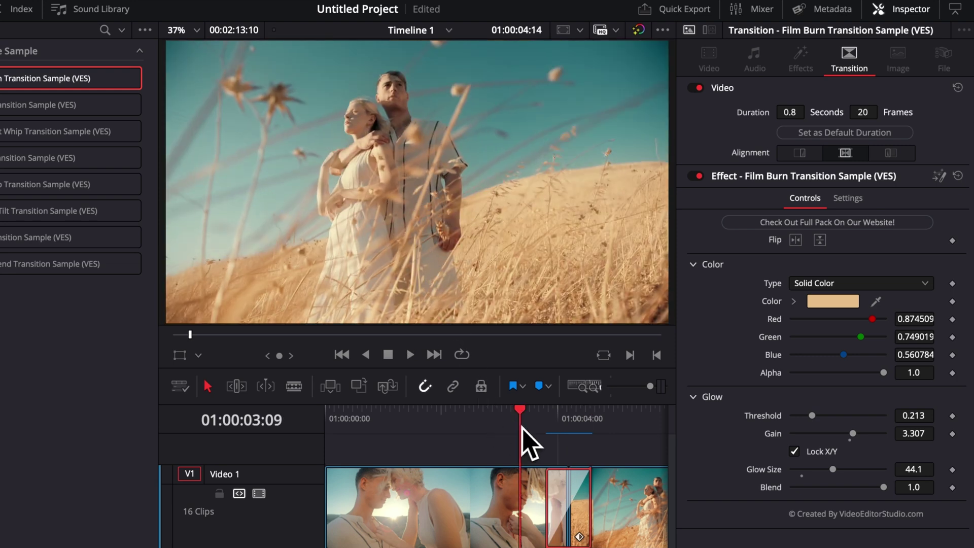
key("space")
key("space")
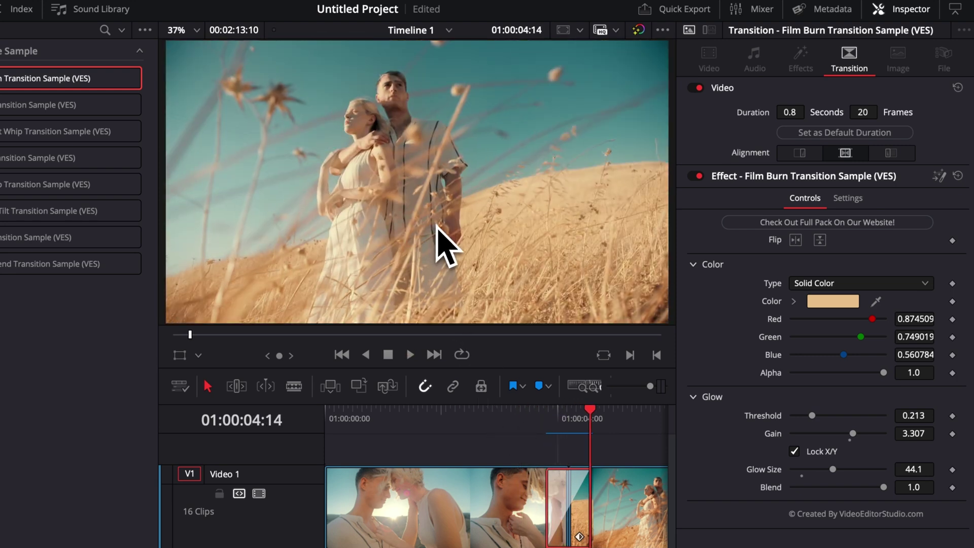
left_click(509, 419)
key("space")
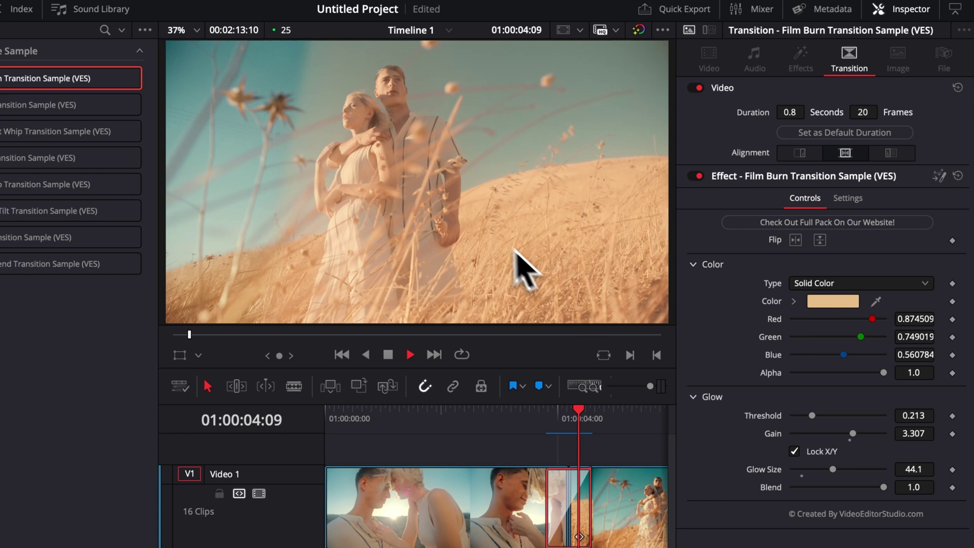
left_click_drag(570, 419, 525, 435)
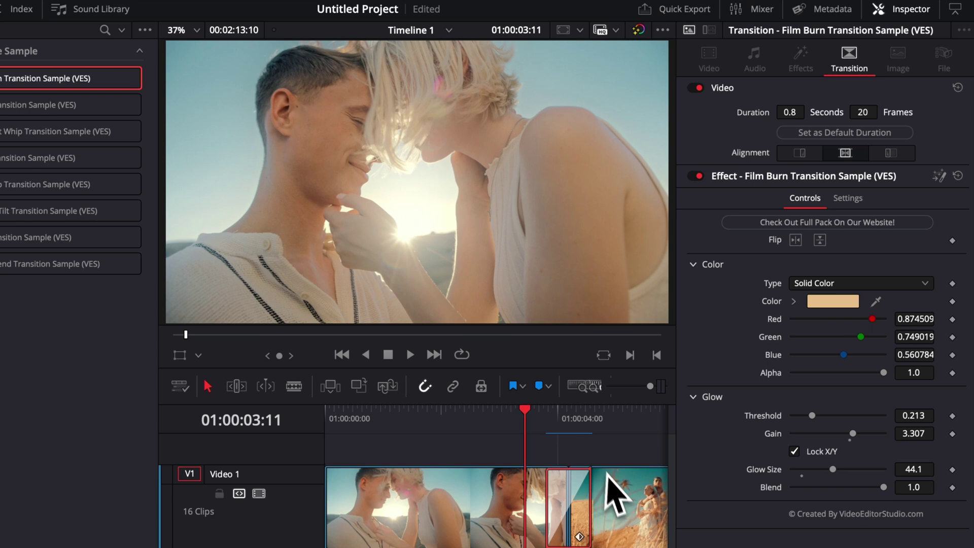
Move the playhead onto the wheat-field shot
left_click_drag(608, 419, 602, 424)
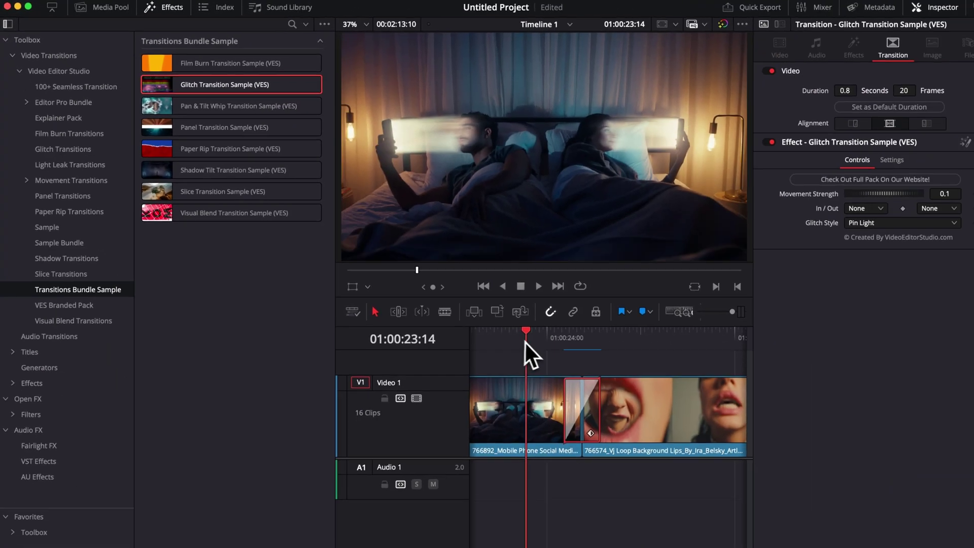
Play through the Glitch transition from just before the cut
key("space")
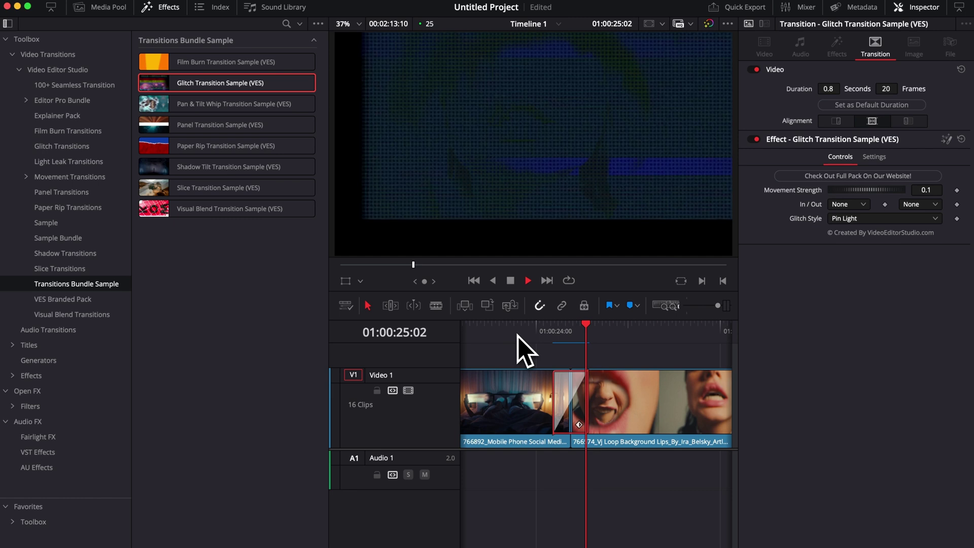
left_click(526, 338)
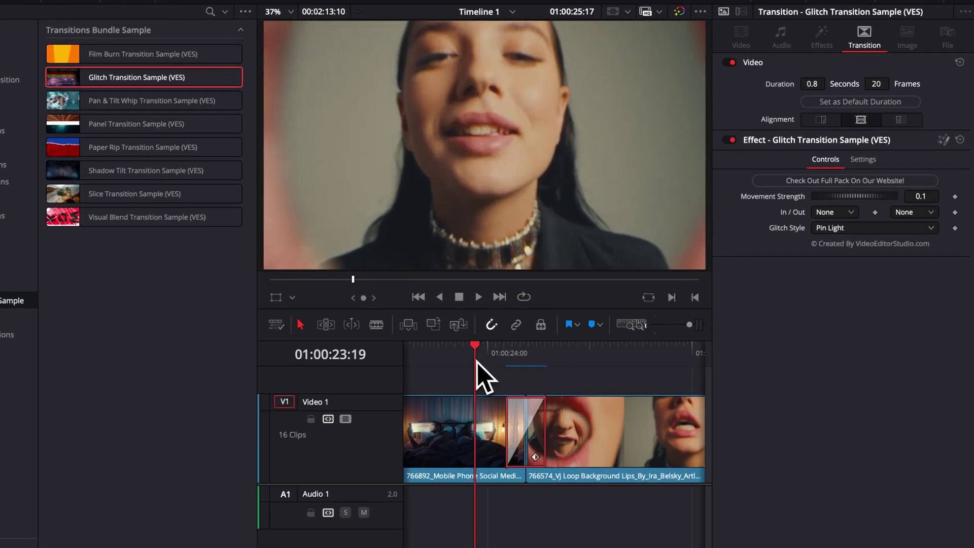
key("space")
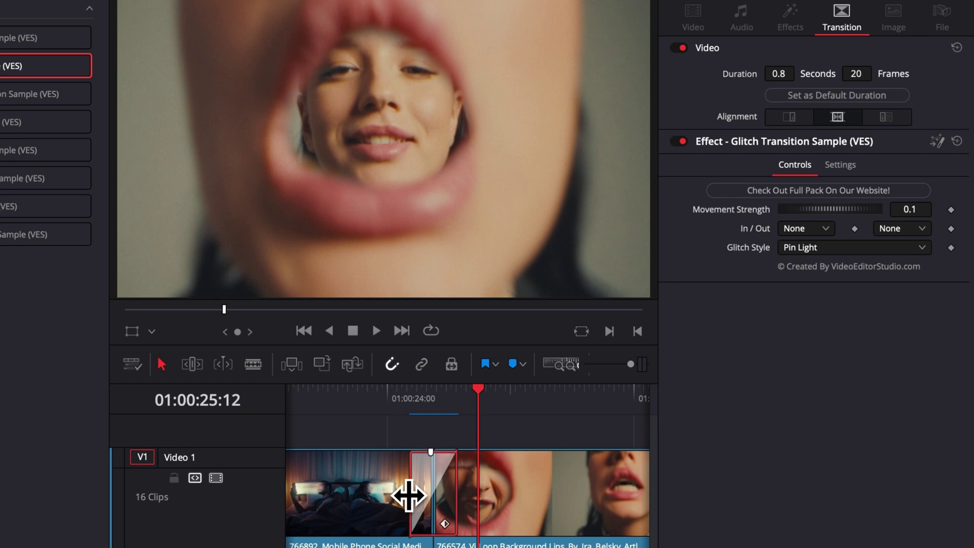
Shorten the Glitch transition to 0.3 seconds (8 frames) and replay it
left_click_drag(409, 495, 424, 497)
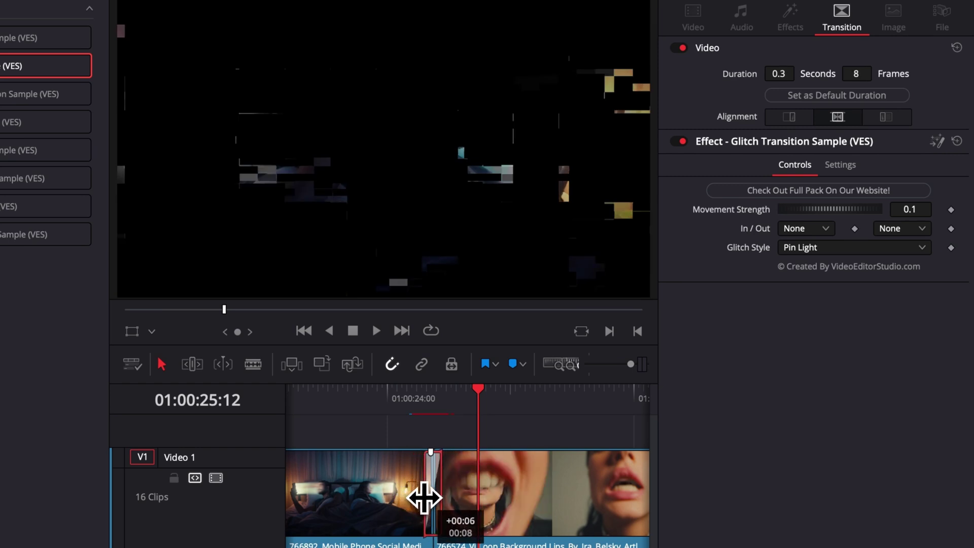
left_click(402, 401)
key("space")
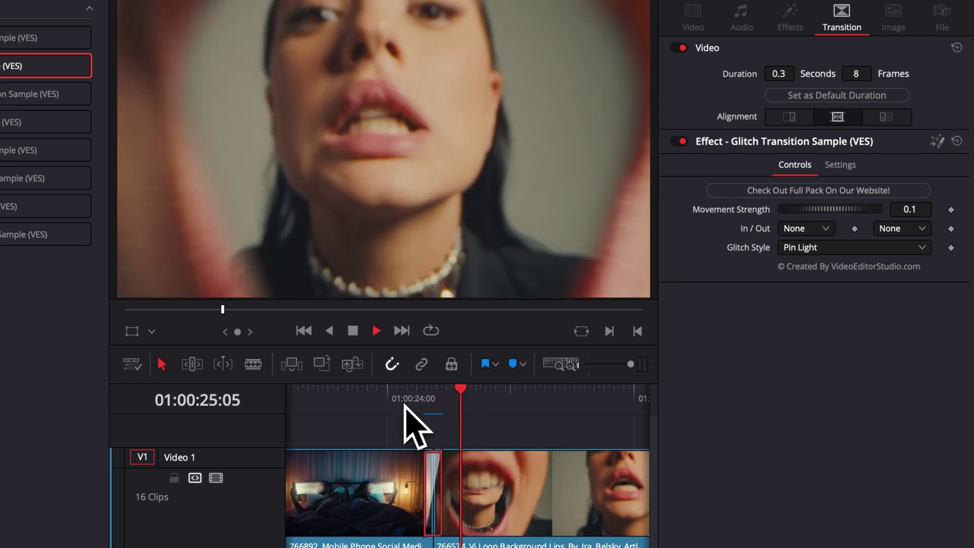
left_click(405, 401)
key("space")
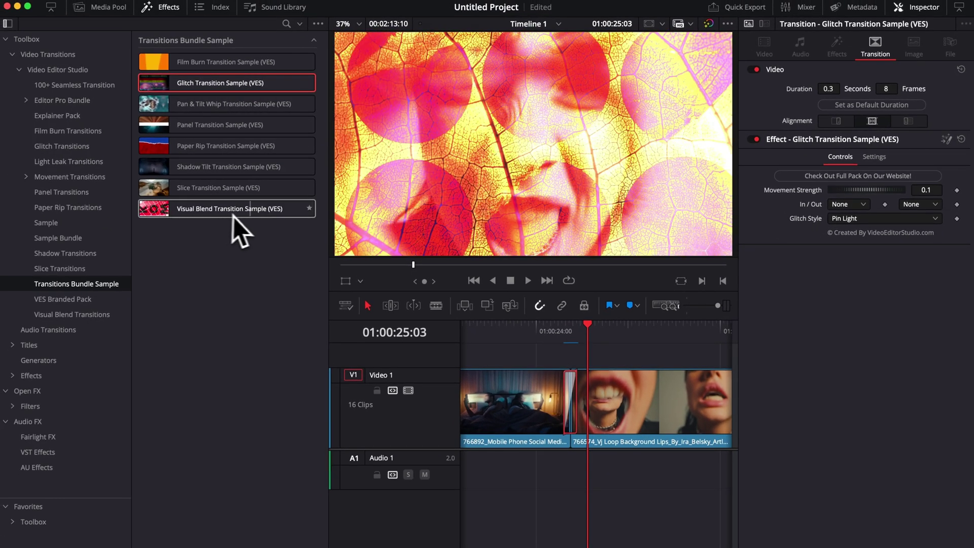
mouse_move(564, 330)
left_mouse_down()
mouse_move(572, 336)
mouse_move(557, 336)
mouse_move(571, 342)
left_mouse_up()
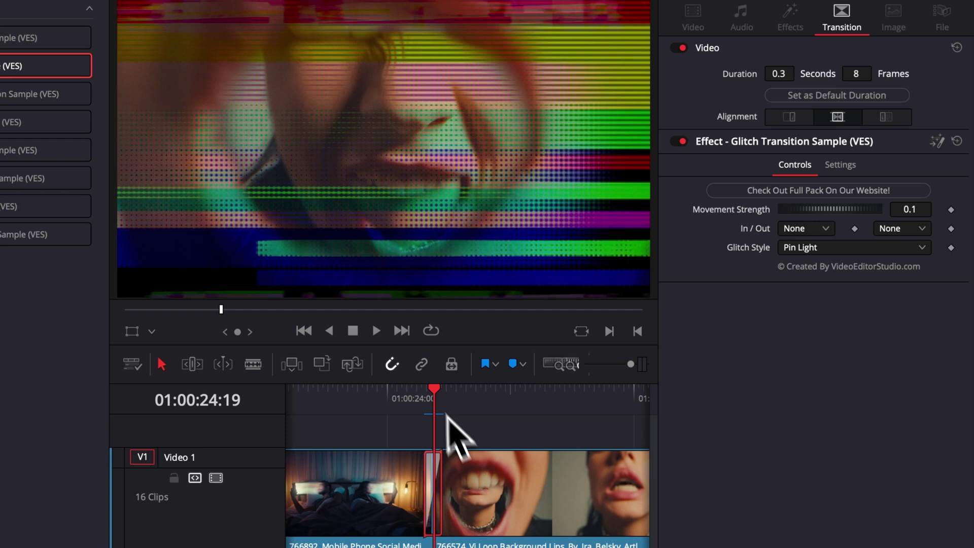
left_click(412, 399)
key("space")
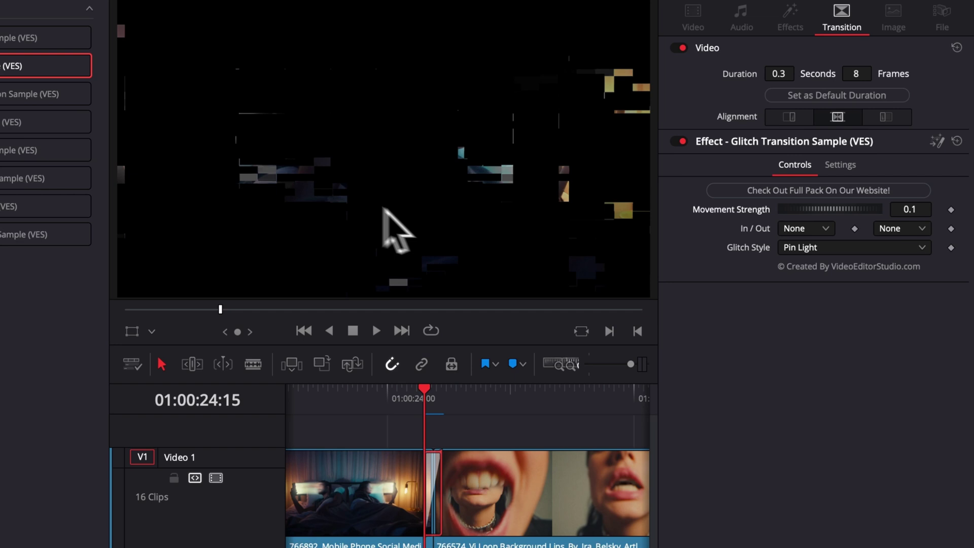
Set the Glitch style to Exclusion after trying Difference, and step forward a frame
left_click(830, 247)
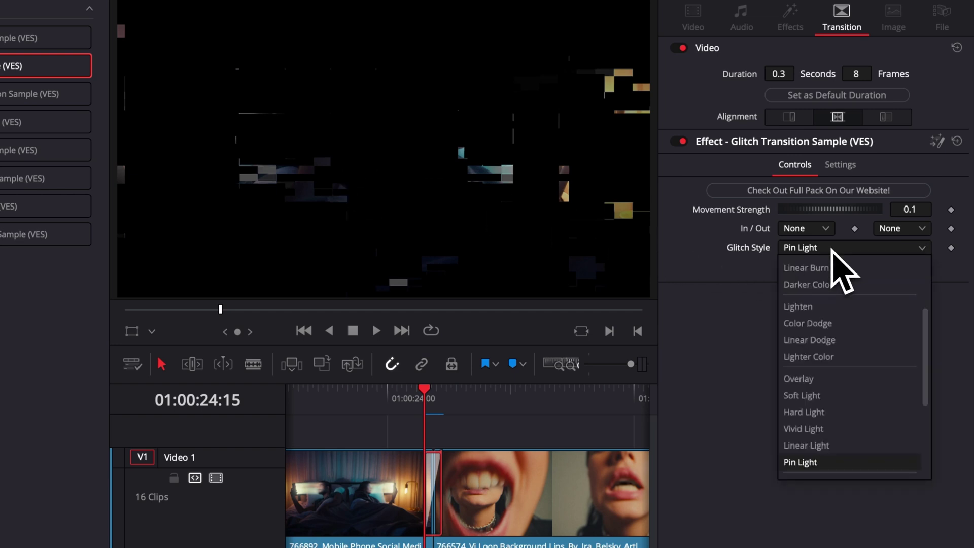
scroll(841, 471, "down", 5)
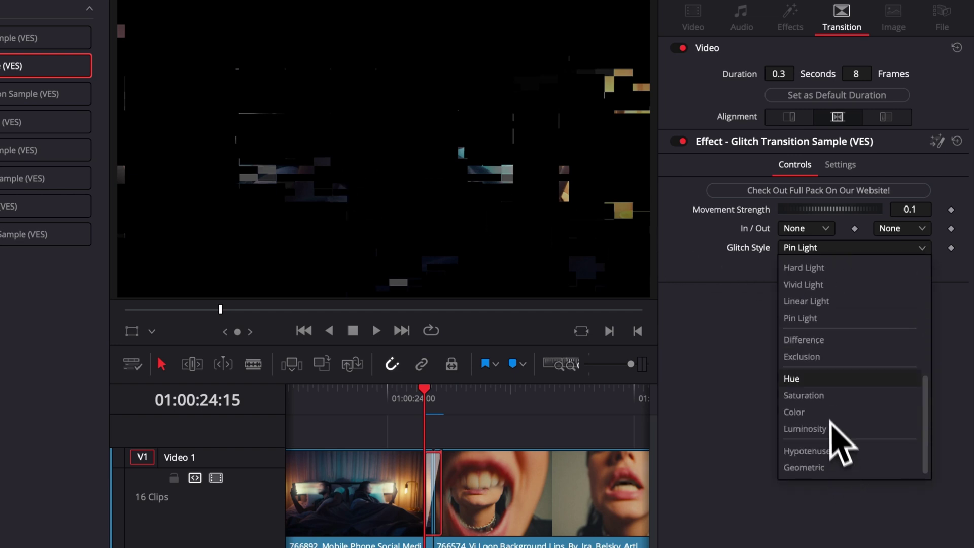
left_click(821, 340)
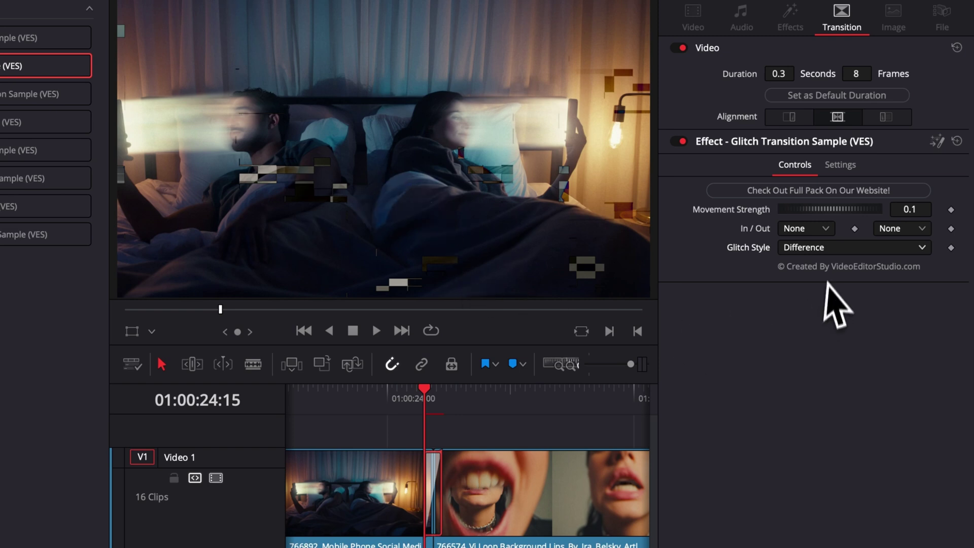
left_click(822, 247)
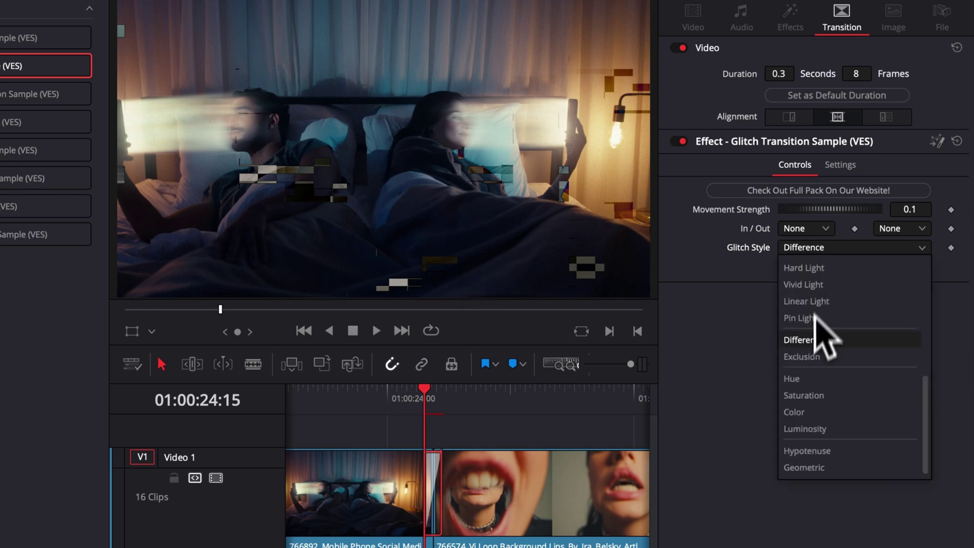
left_click(806, 356)
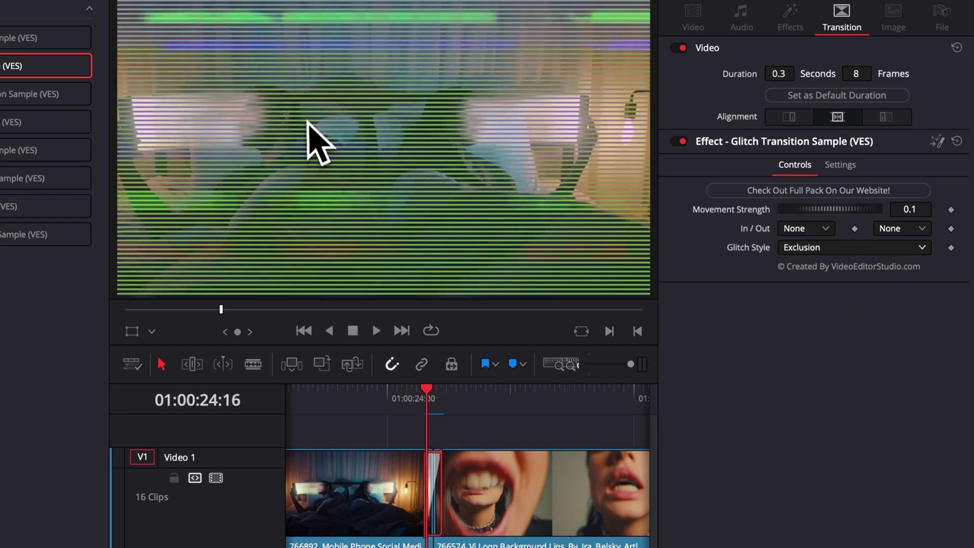
key("Right")
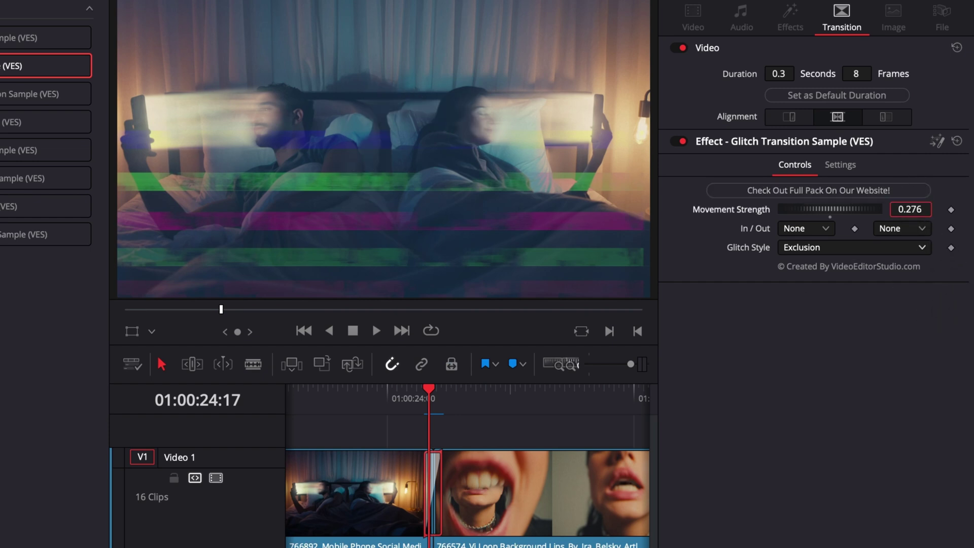
Raise the Glitch Movement Strength to about 0.7 and step through the transition frames
left_click_drag(910, 209, 944, 209)
left_click_drag(431, 398, 425, 401)
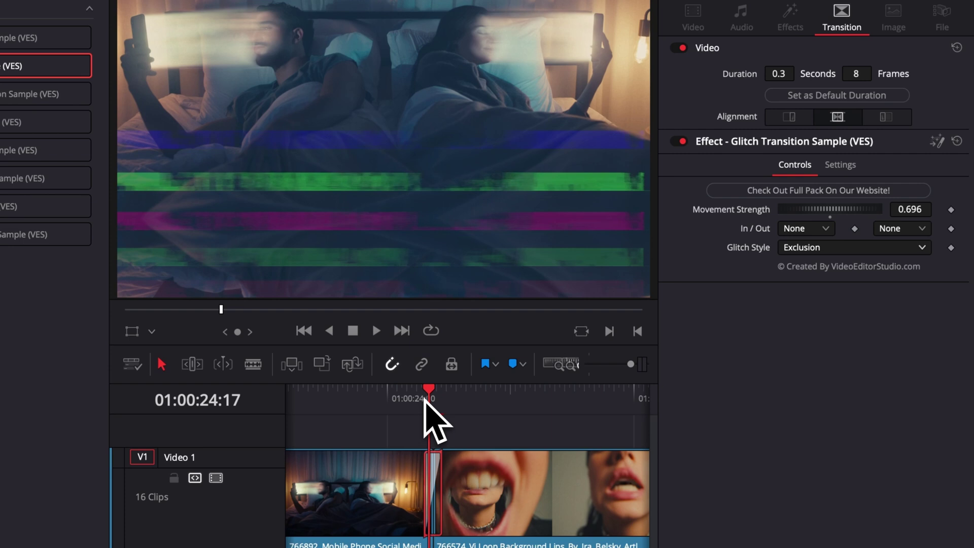
key("Right")
key("Right")
key("Right")
key("Right")
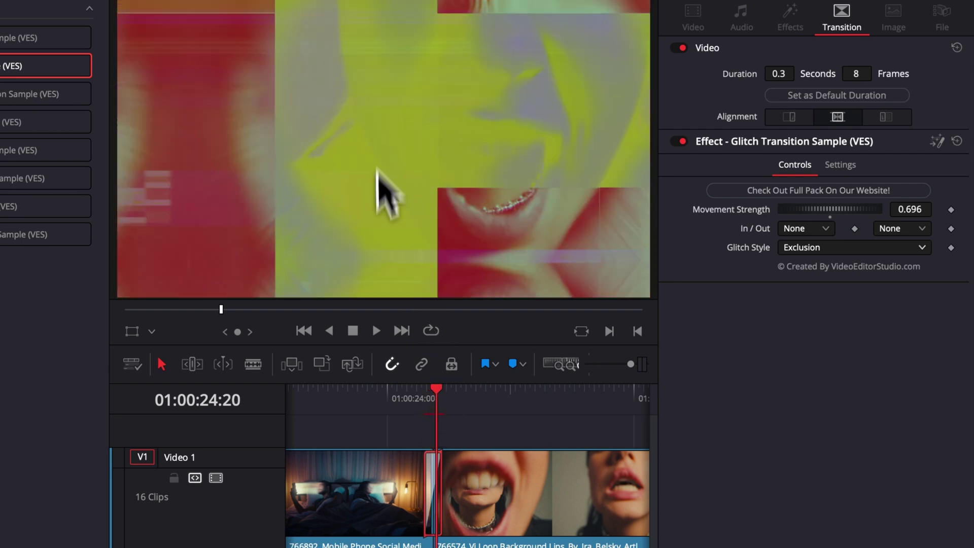
key("Right")
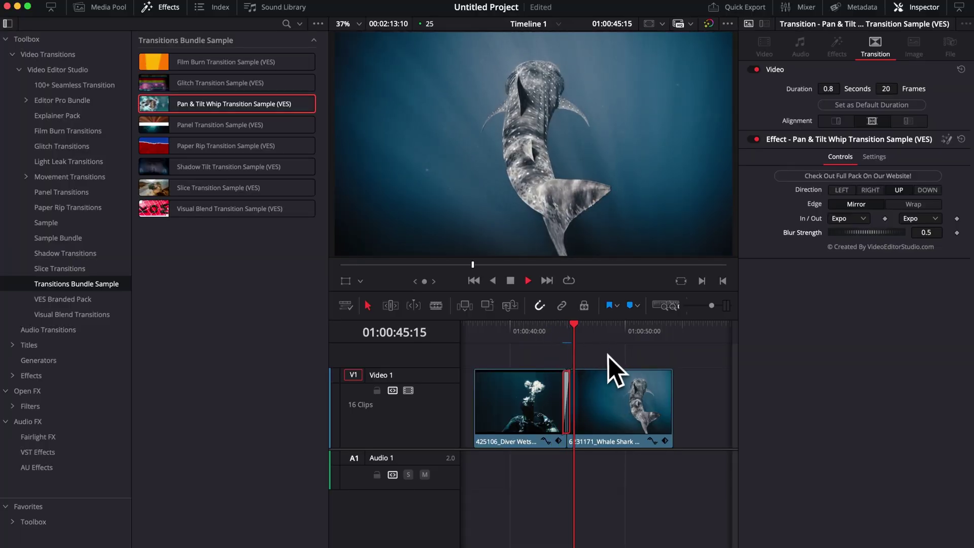
Check the whip's easing-in options, keep Expo, and preview the transition
key("space")
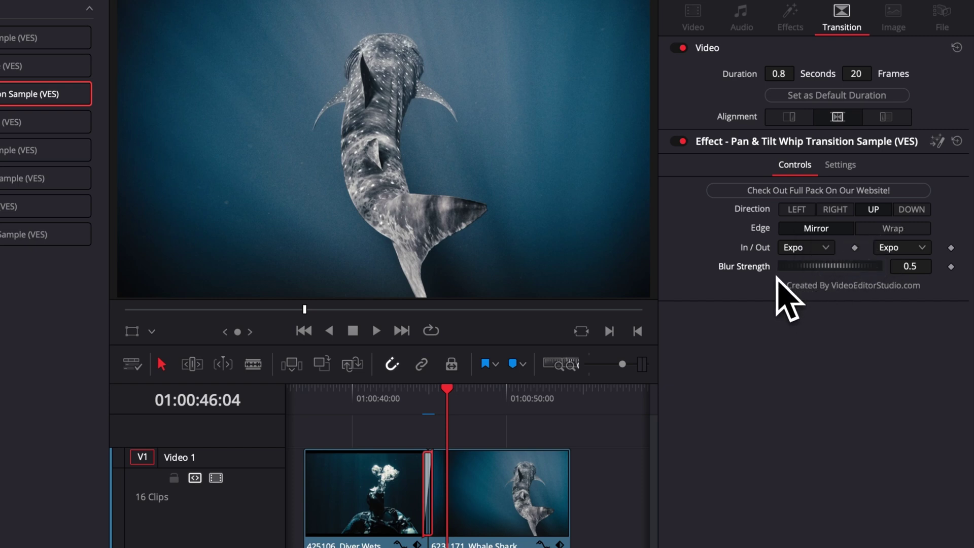
left_click(801, 249)
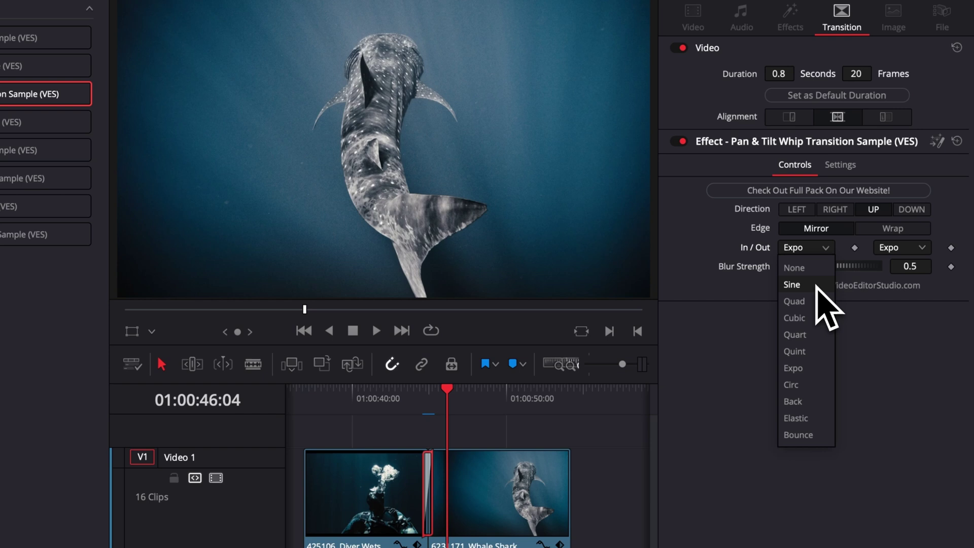
left_click(757, 310)
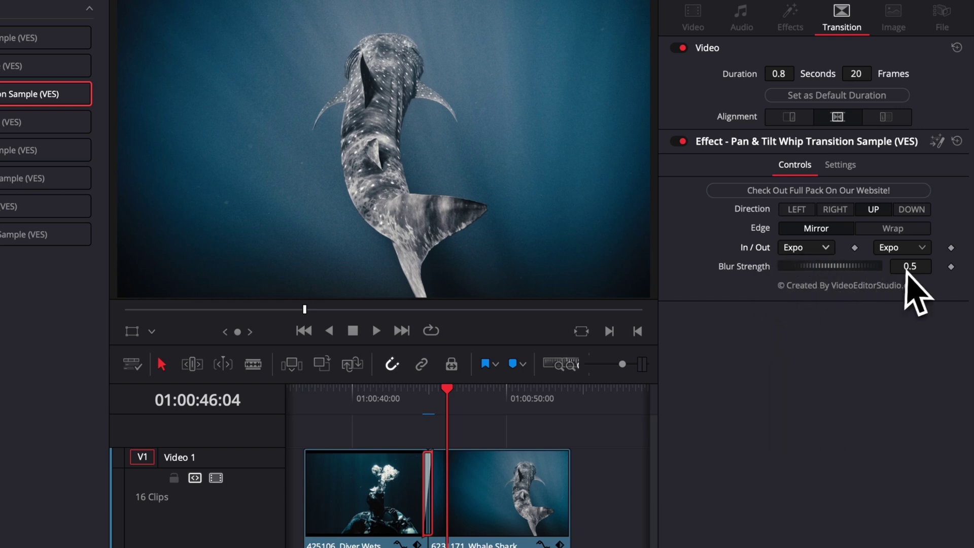
left_click(411, 394)
key("space")
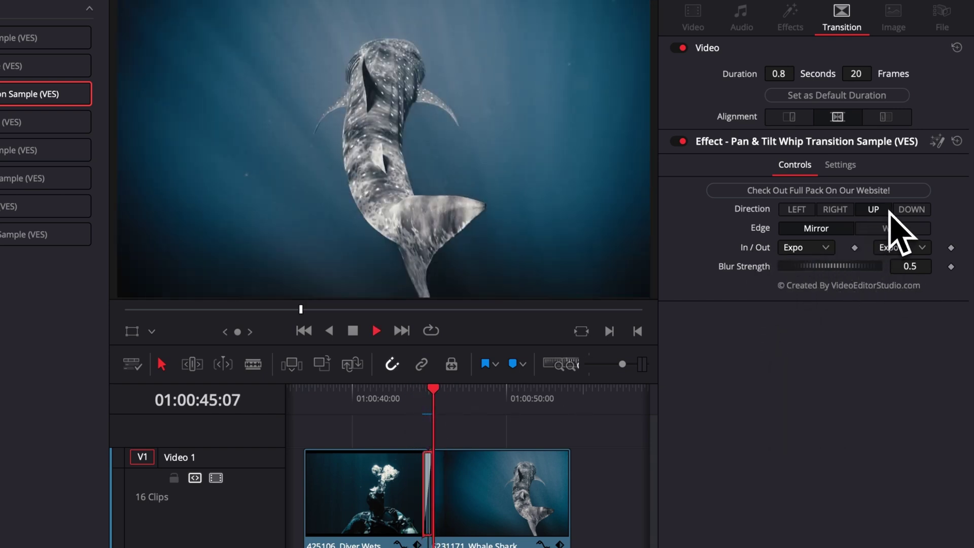
key("space")
Replay the left whip and raise its Blur Strength to 1.5
left_click(410, 392)
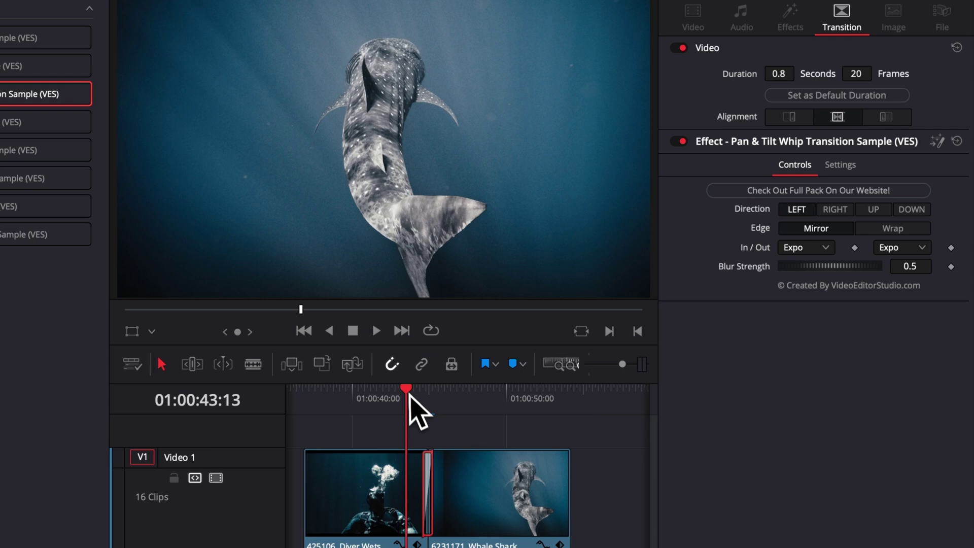
key("space")
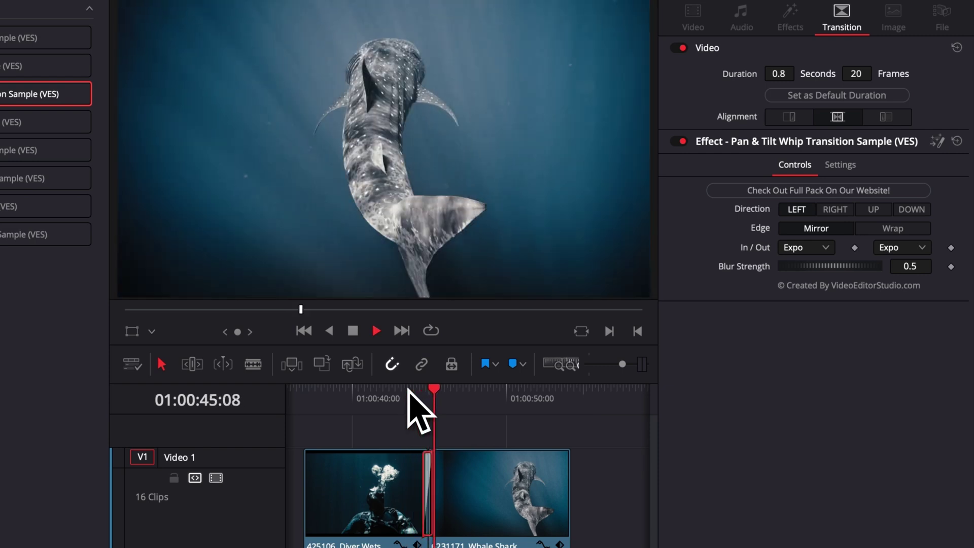
key("space")
left_click(409, 395)
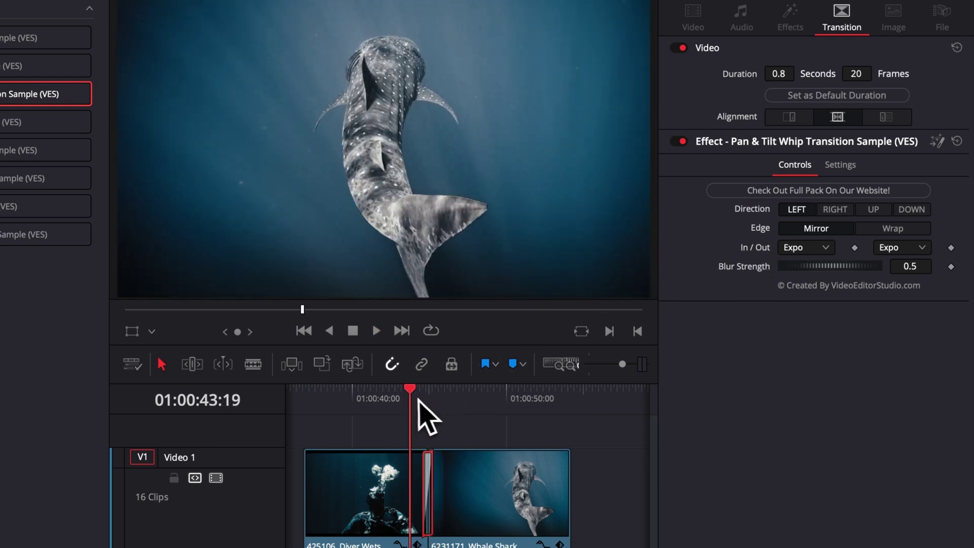
key("space")
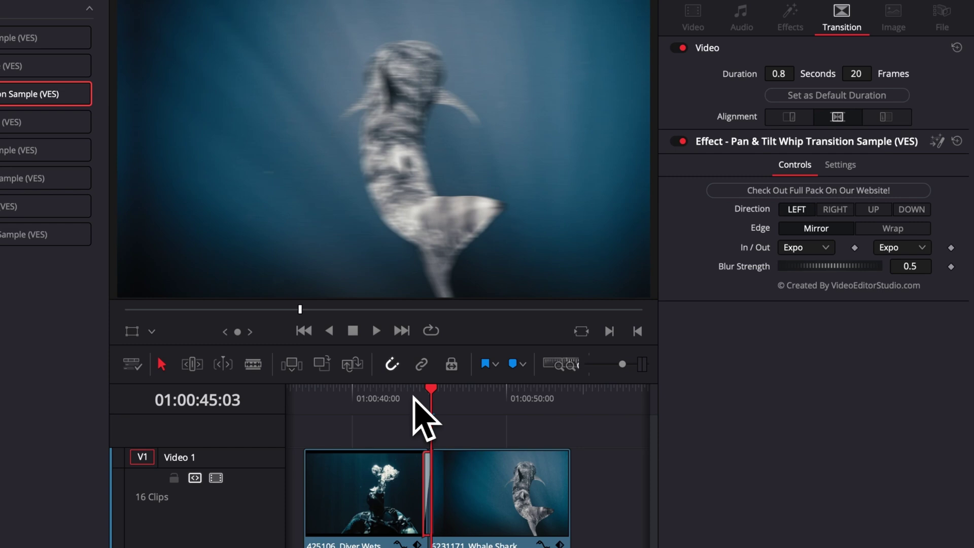
left_click(425, 396)
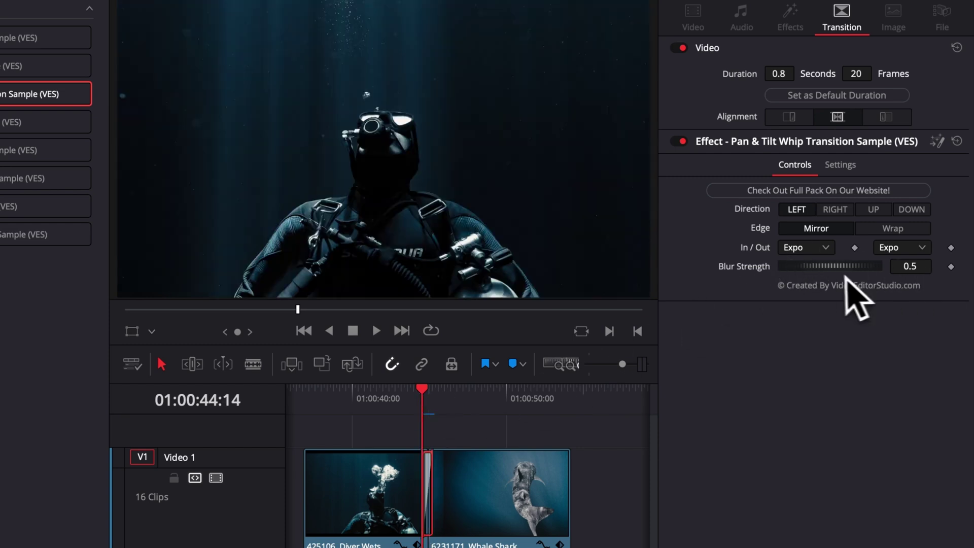
left_click_drag(819, 267, 892, 284)
key("space")
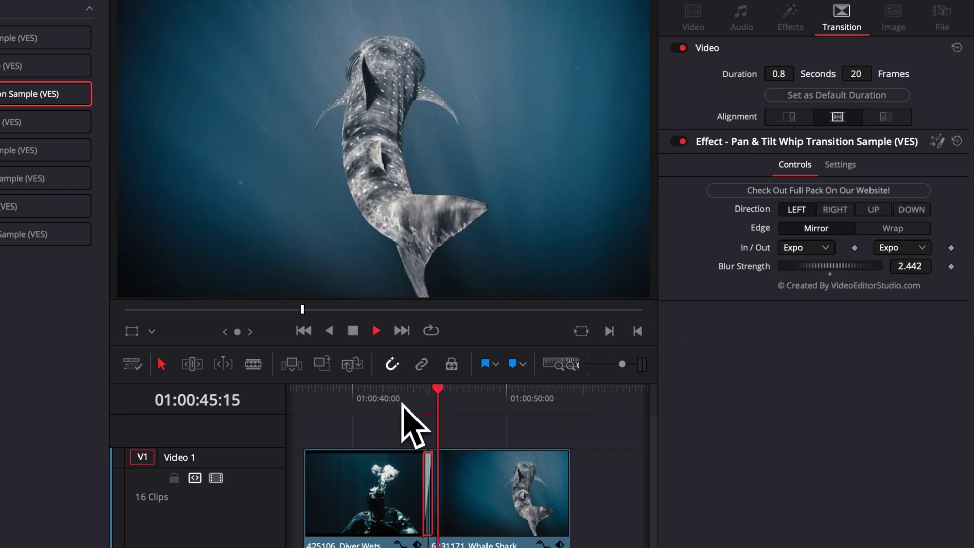
left_click(401, 398)
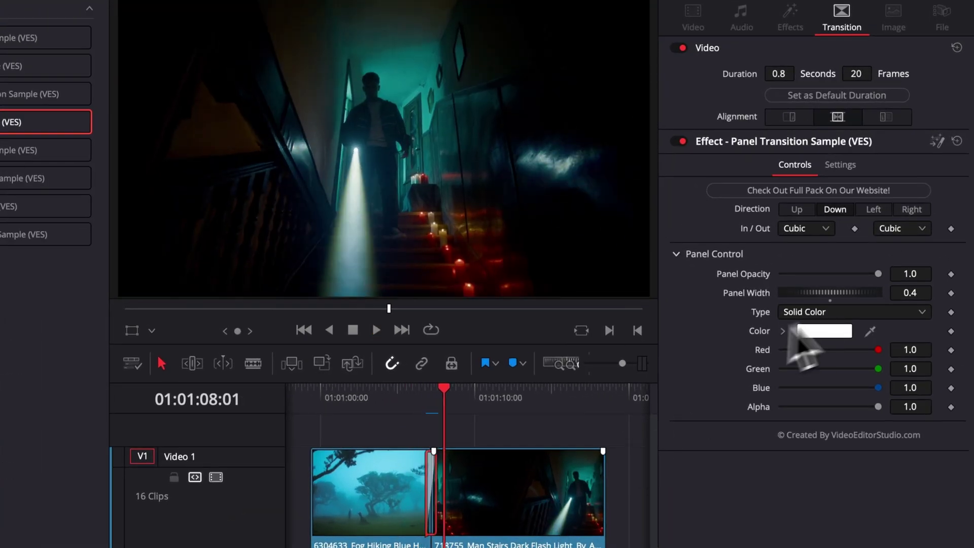
Set the Panel transition Direction to Down and Panel Width to 0.985
left_click(426, 396)
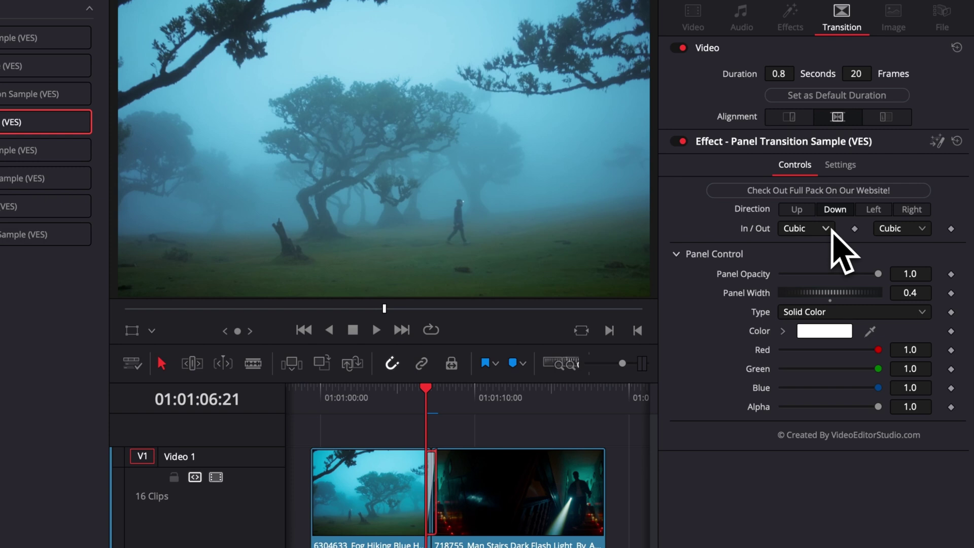
left_click(869, 214)
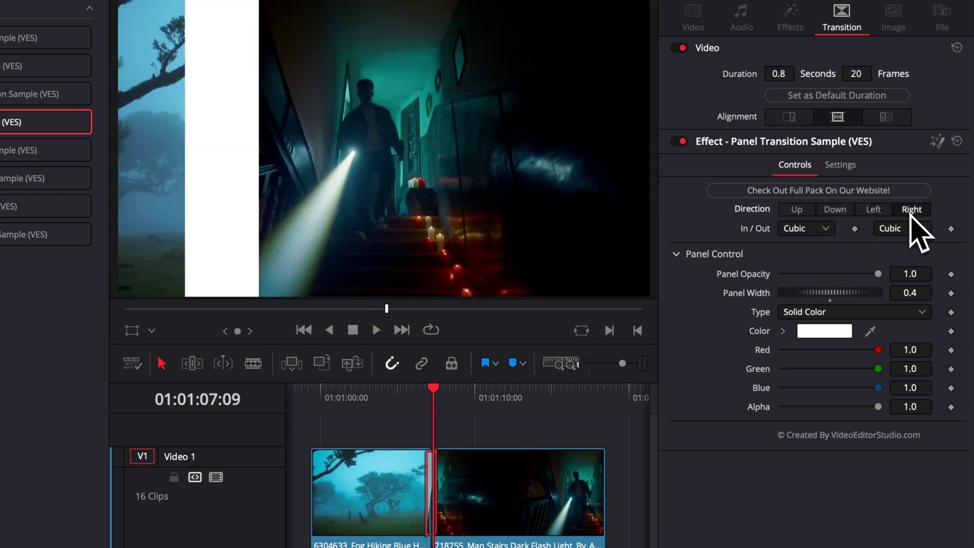
left_click(845, 211)
left_click(834, 211)
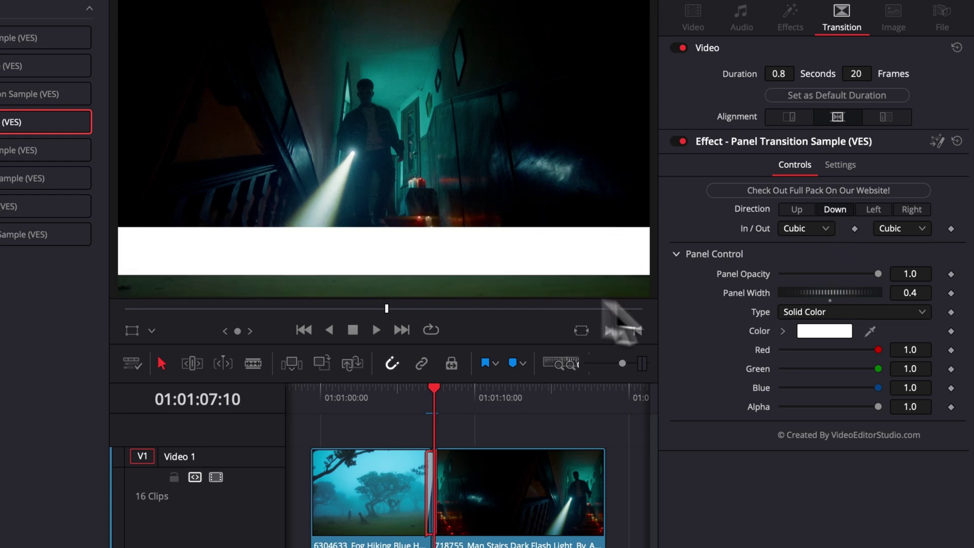
left_click_drag(817, 293, 882, 292)
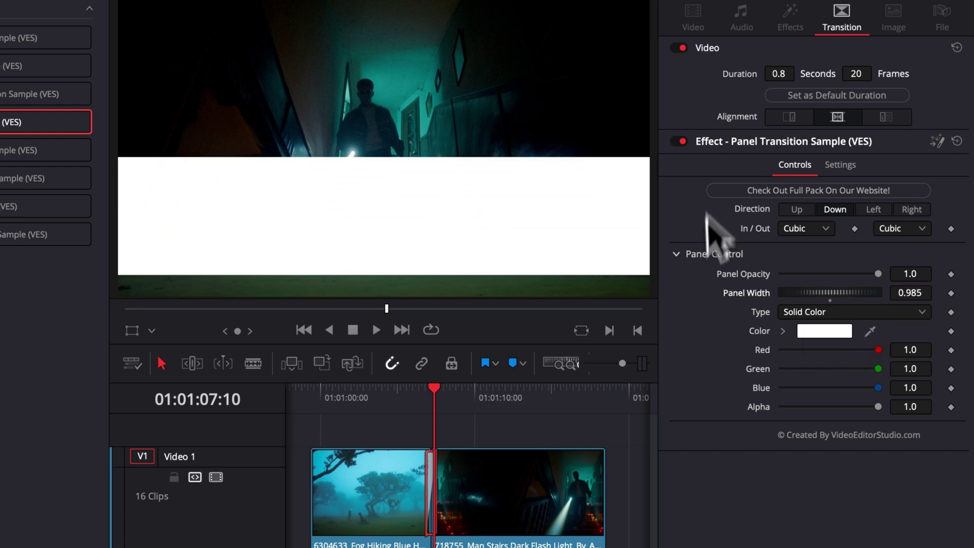
Eyedrop teal from the stairs footage as the panel colour and replay the transition
left_click(824, 331)
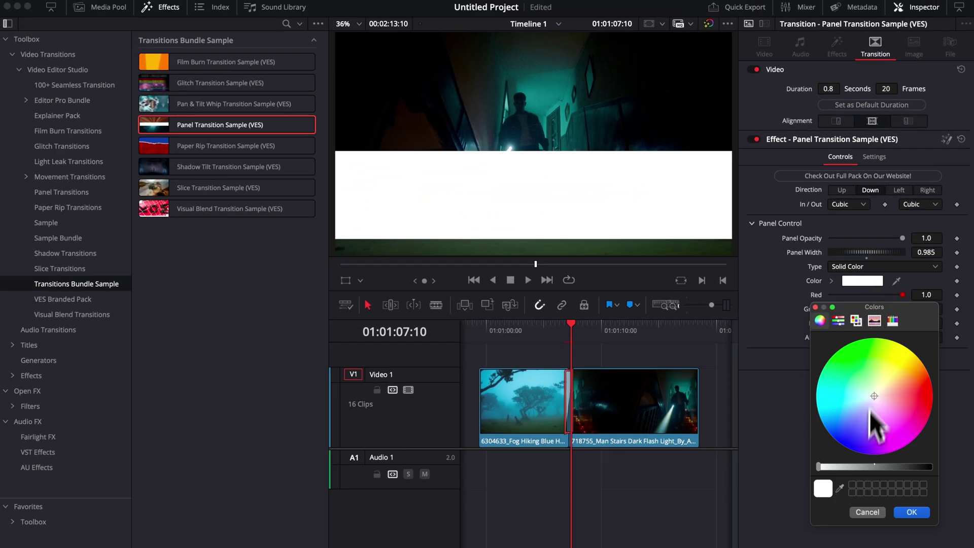
left_click(839, 488)
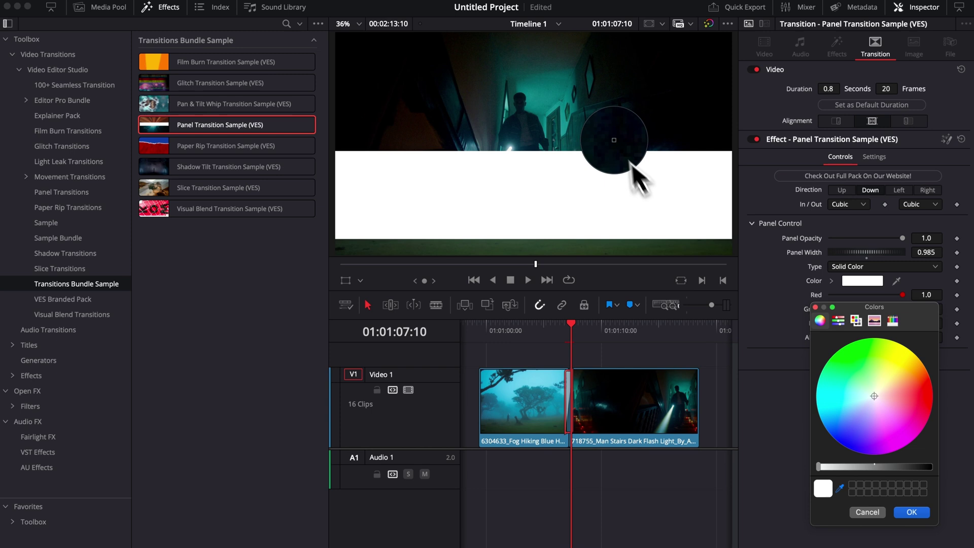
left_click(567, 92)
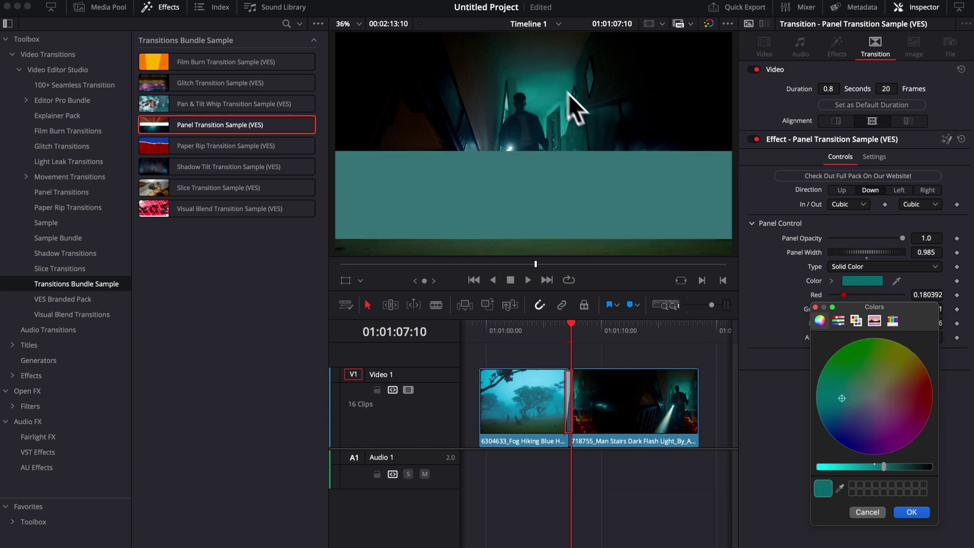
key("Return")
left_click(565, 325)
key("space")
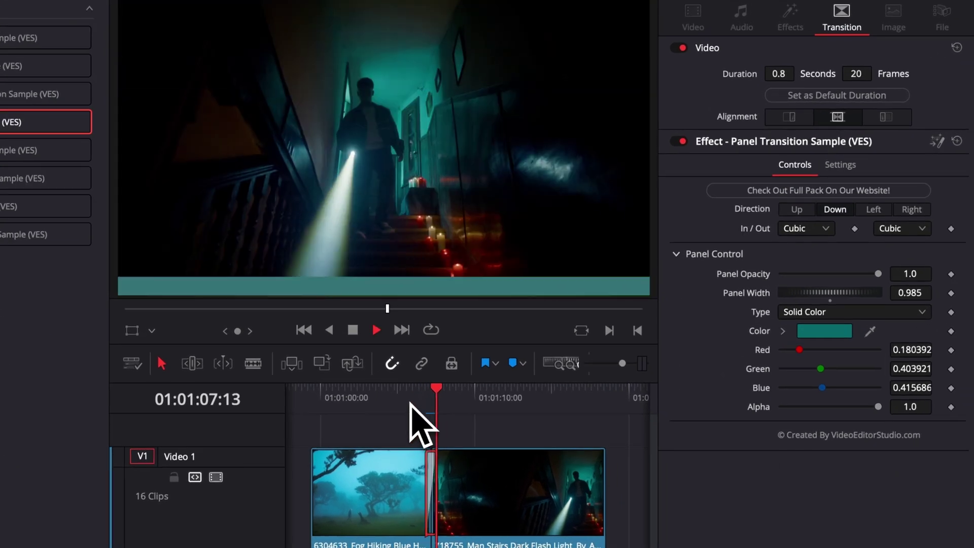
key("space")
key("space")
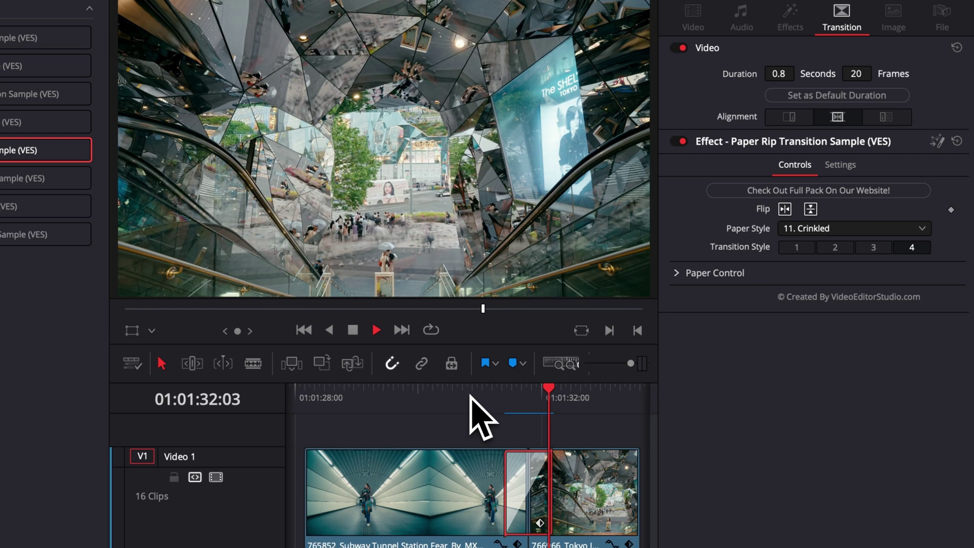
Scrub into the Paper Rip transition and compare Transition Style 2 with other styles
left_click(469, 397)
left_click_drag(470, 397, 520, 398)
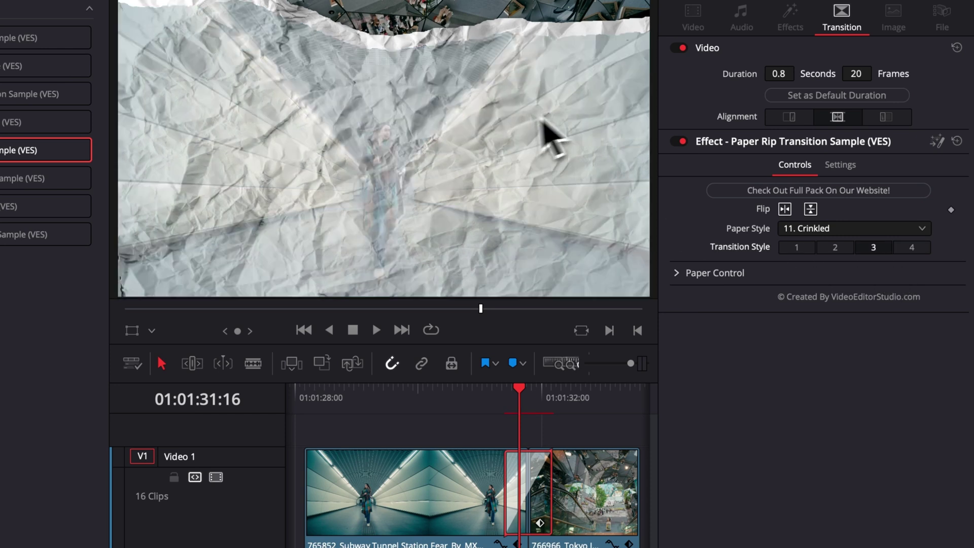
left_click(827, 249)
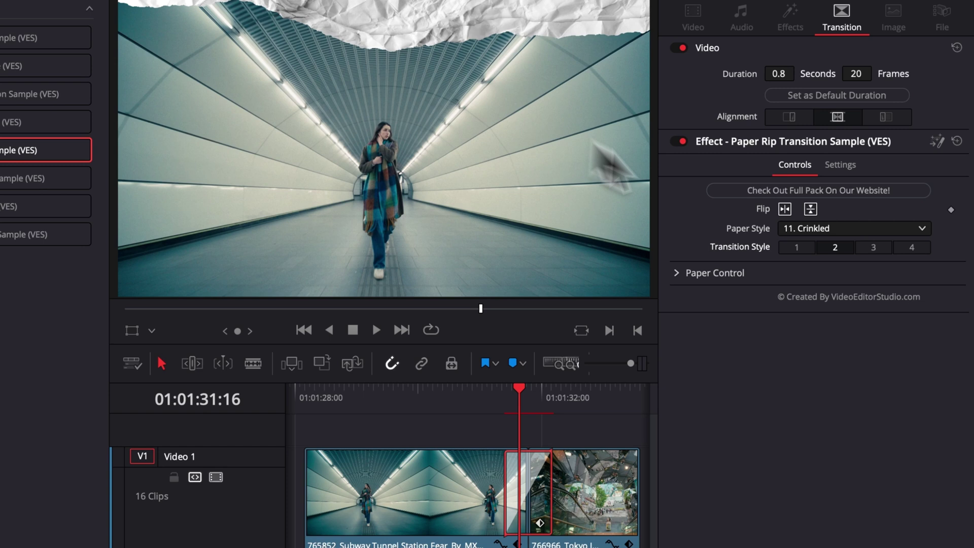
left_click(798, 248)
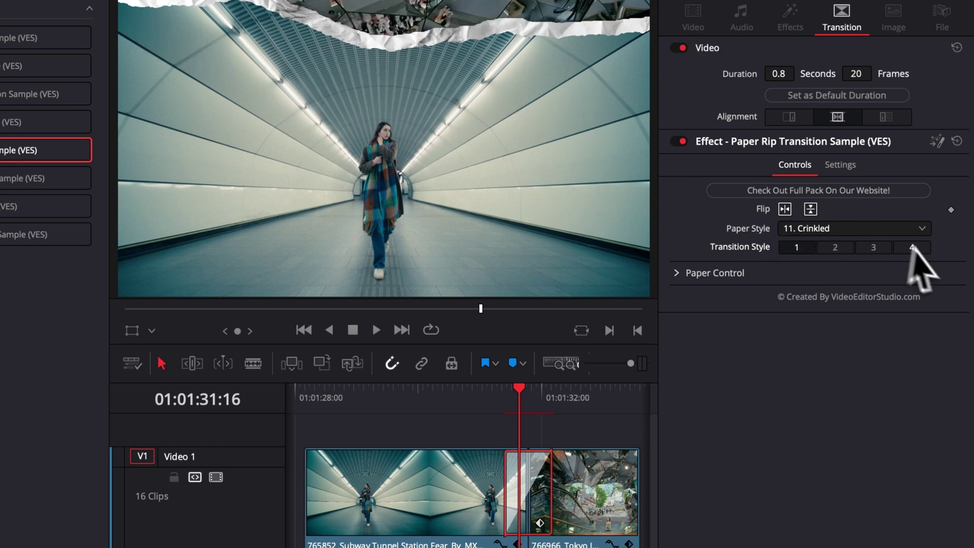
Try the paper styles 8. Newspaper, 18. Wrinkle Damage, 16. Dark and 13. Recycled
left_click(786, 228)
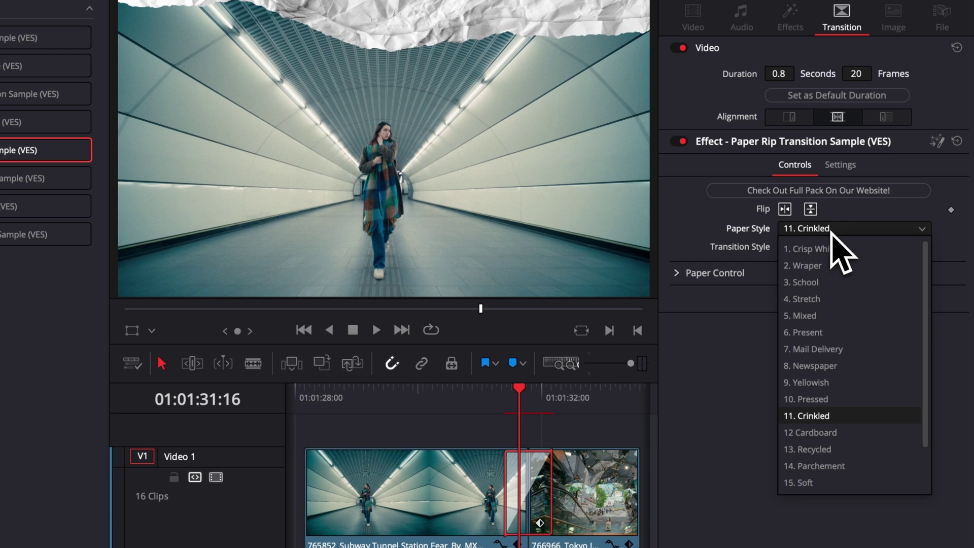
left_click(702, 214)
left_click(533, 389)
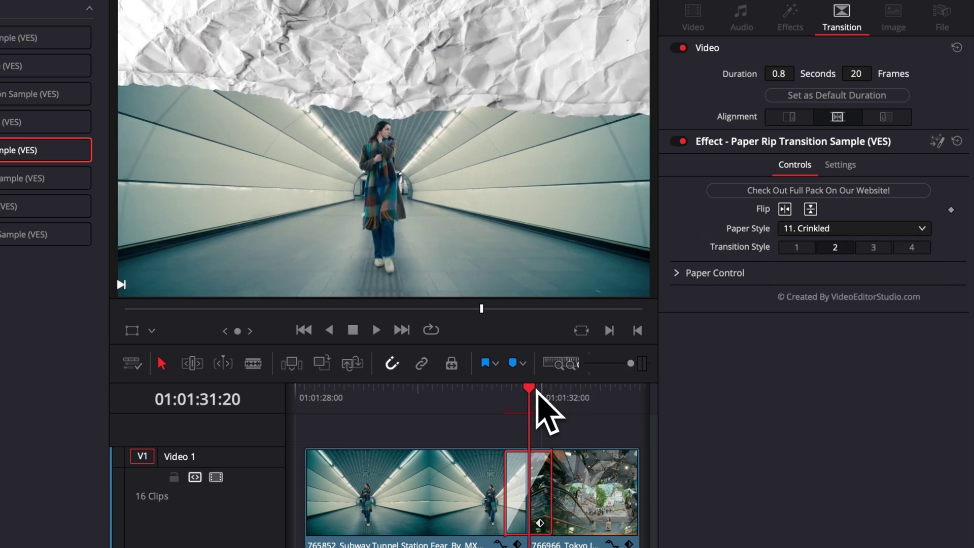
left_click(831, 229)
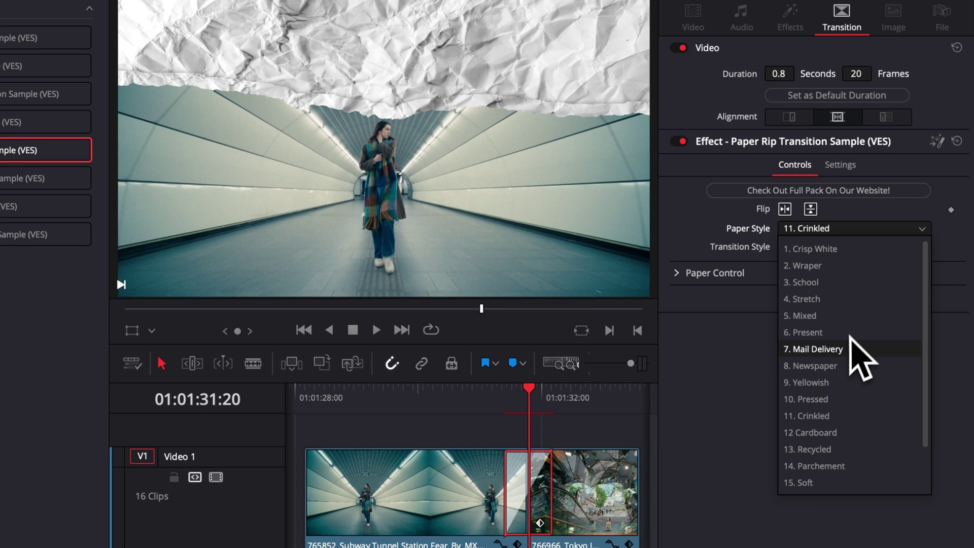
left_click(840, 365)
left_click(828, 225)
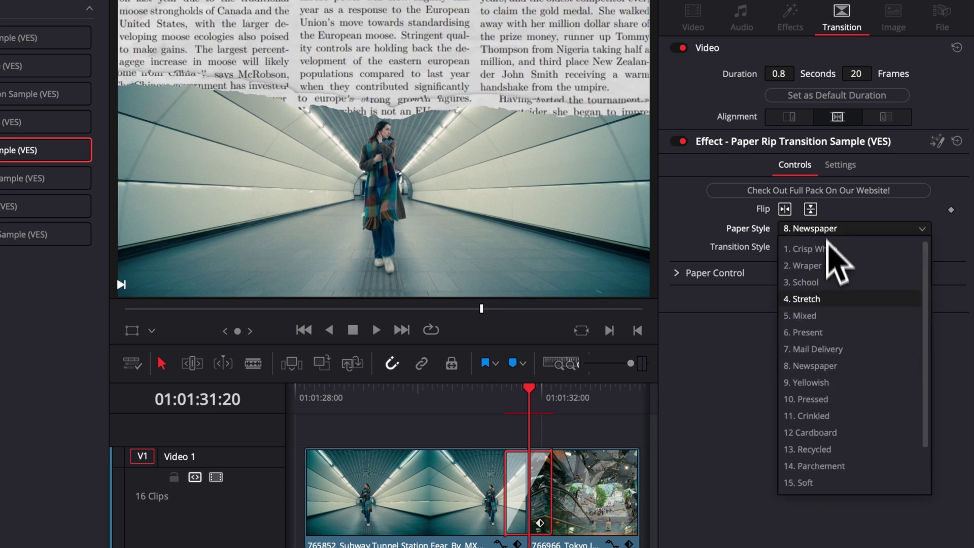
scroll(811, 304, "down", 2)
left_click(824, 483)
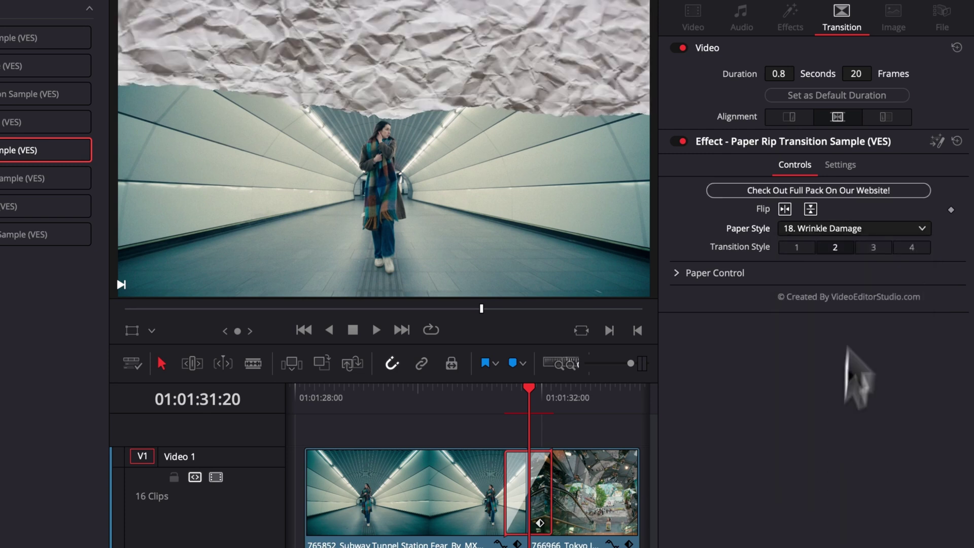
left_click(844, 228)
left_click(826, 449)
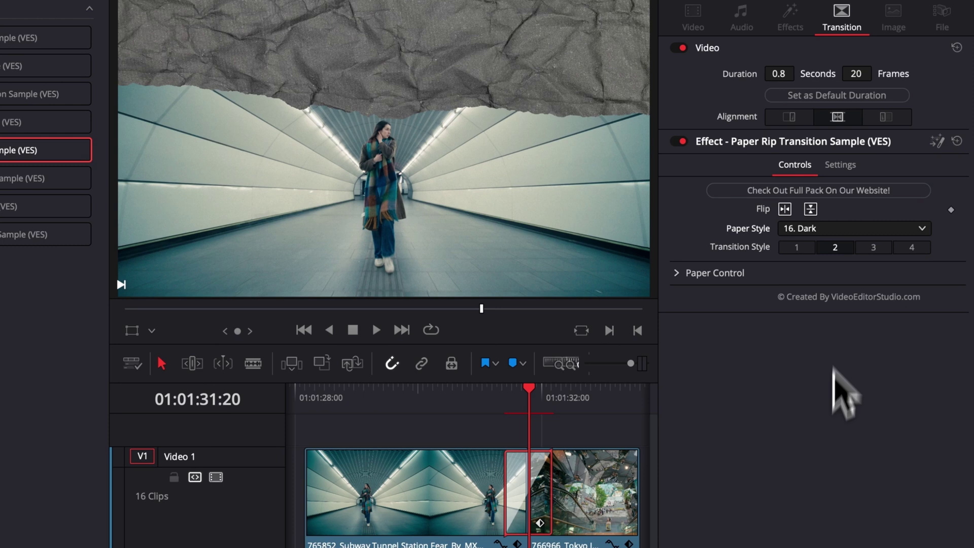
left_click(834, 223)
left_click(835, 401)
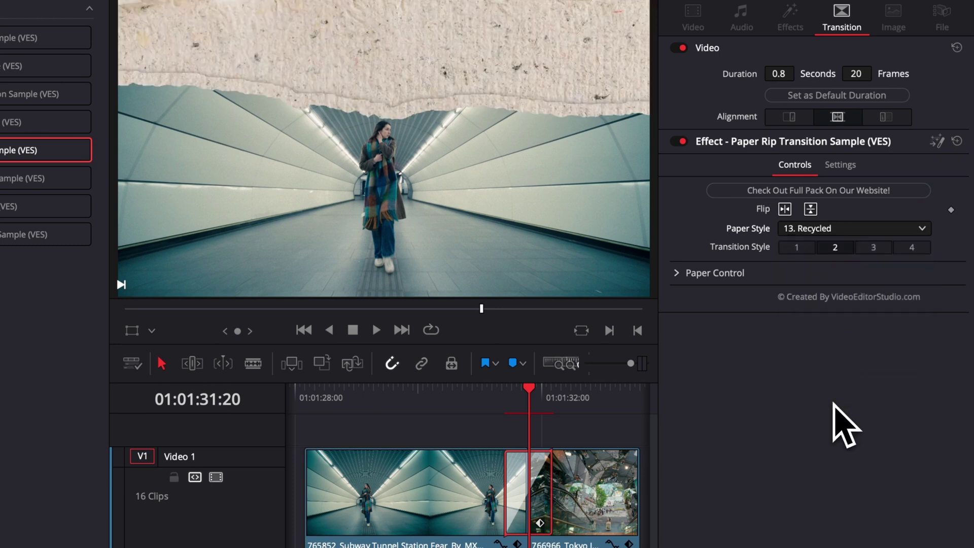
Set Transition Style 4, settle on 18. Wrinkle Damage paper, and expand Paper Control
left_click(916, 248)
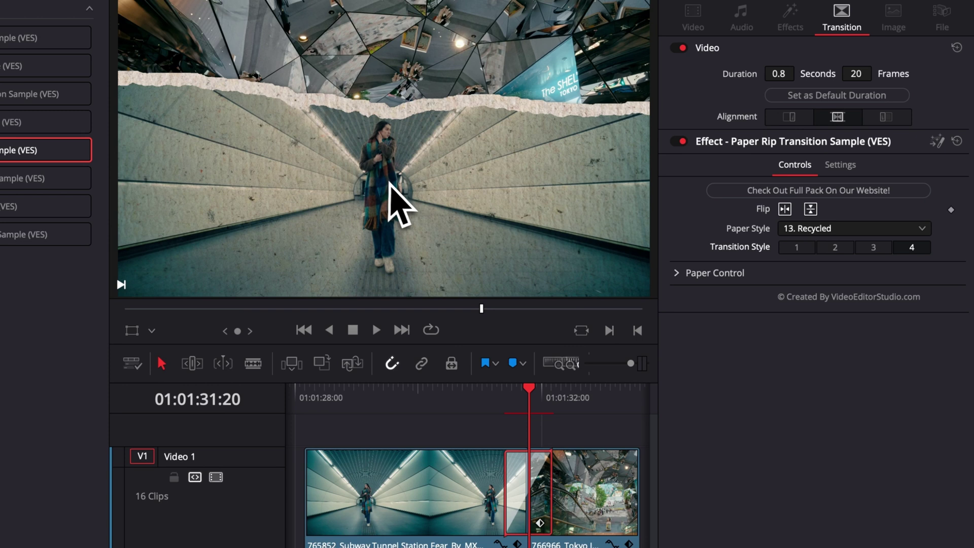
left_click(843, 229)
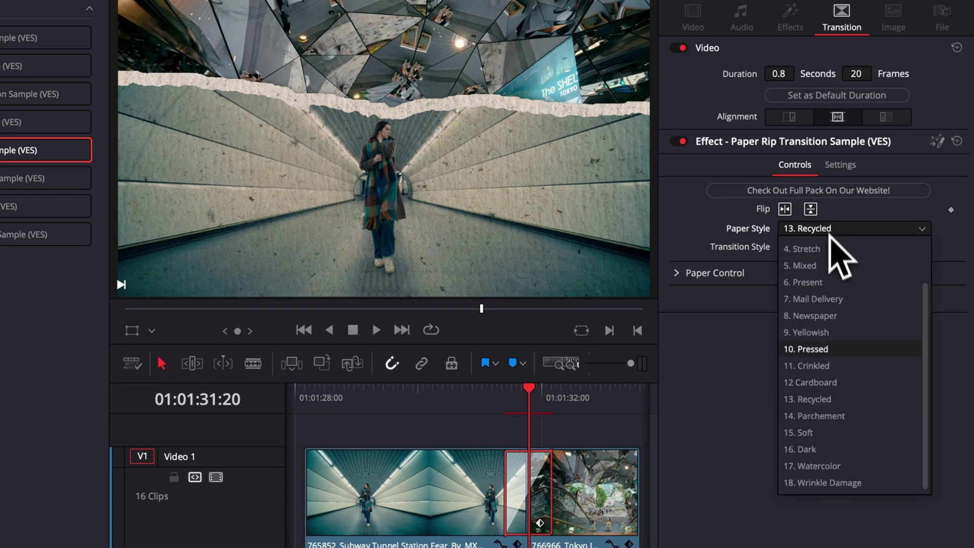
left_click(849, 449)
left_click(855, 229)
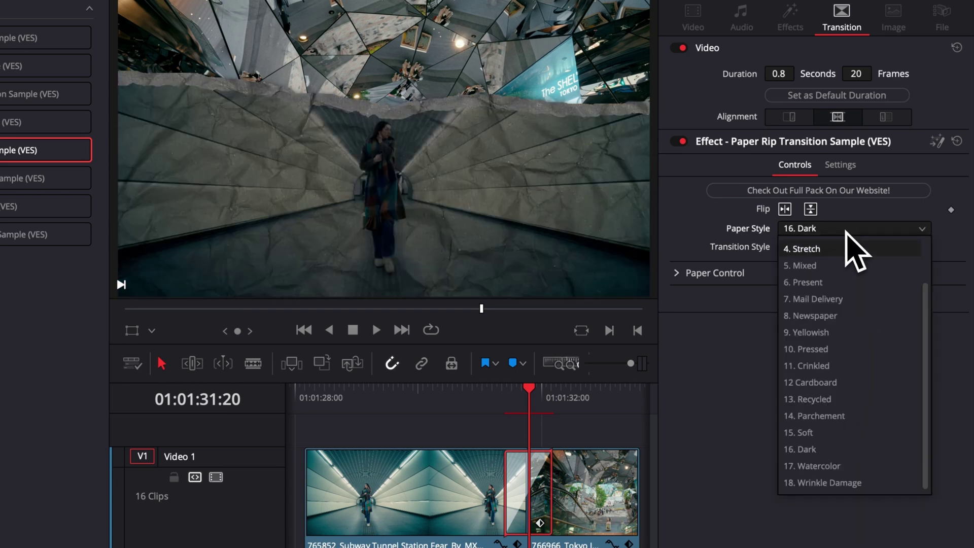
left_click(833, 265)
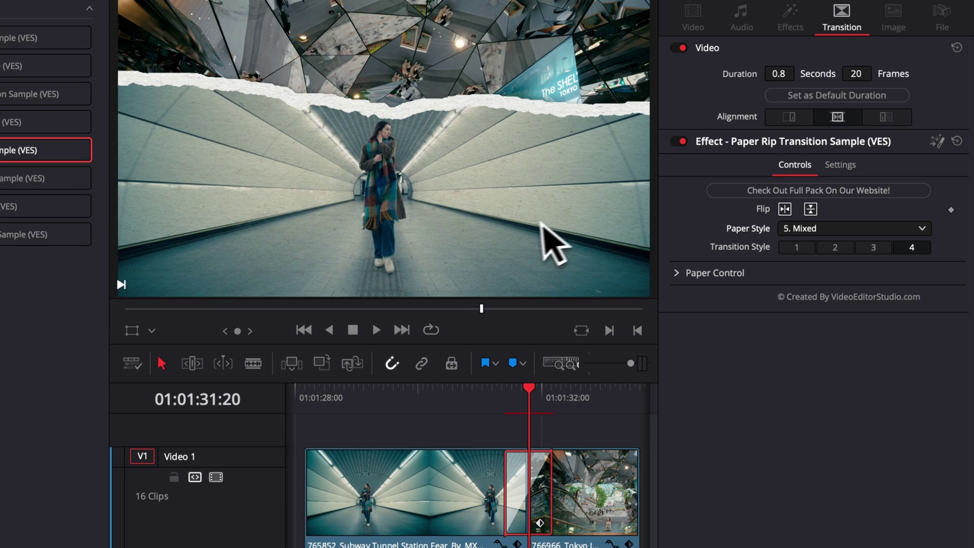
left_click(857, 230)
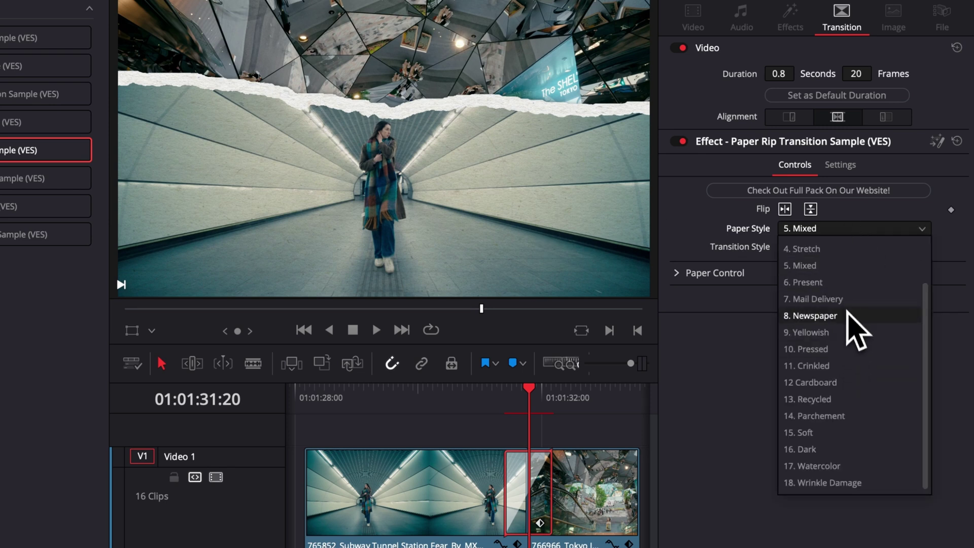
left_click(822, 482)
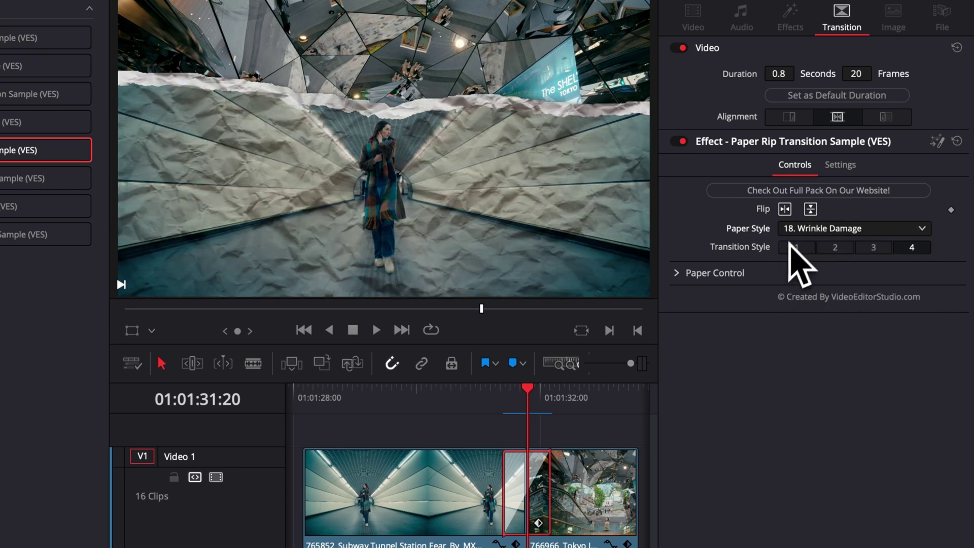
left_click(705, 274)
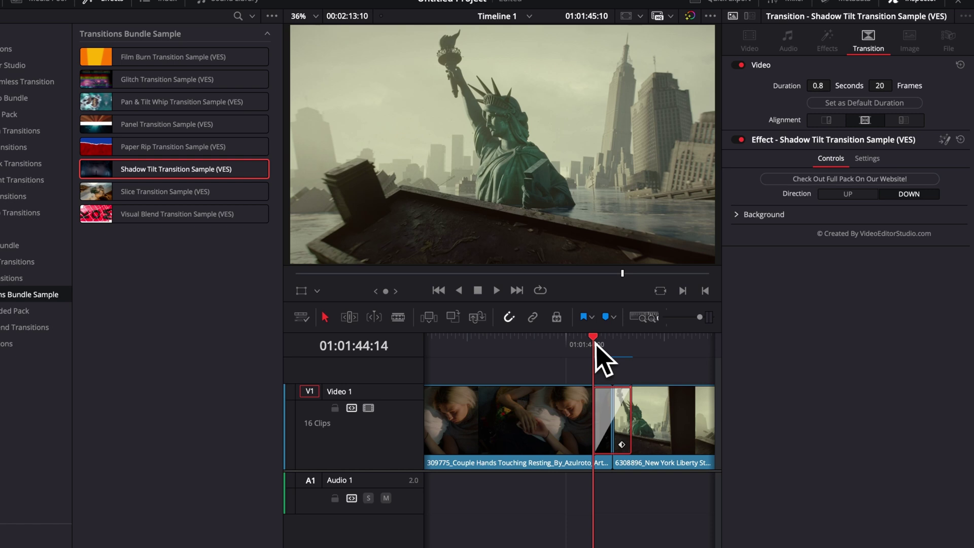
Scrub and play through the Shadow Tilt transition to preview it
mouse_move(596, 346)
left_mouse_down()
mouse_move(618, 348)
mouse_move(592, 356)
mouse_move(601, 347)
left_mouse_up()
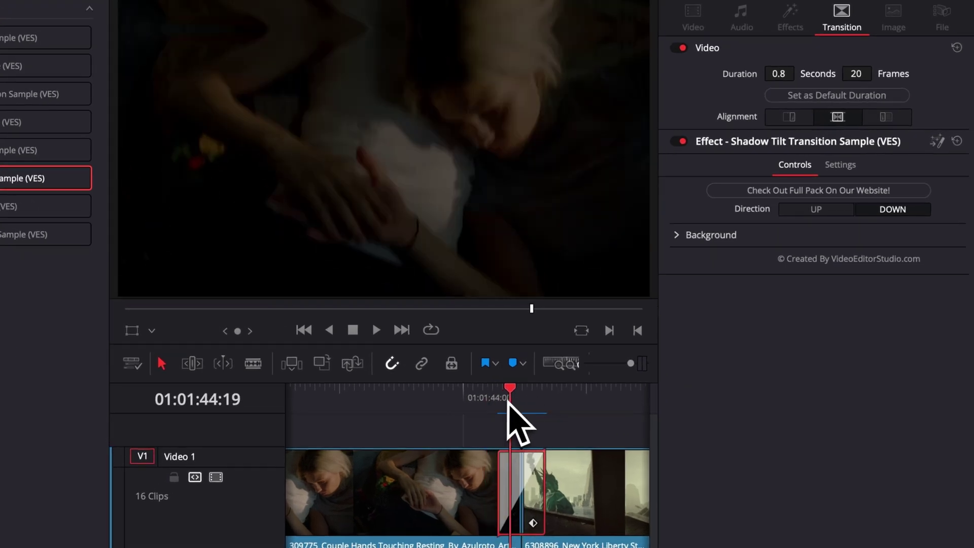
left_click_drag(508, 401, 465, 404)
key("space")
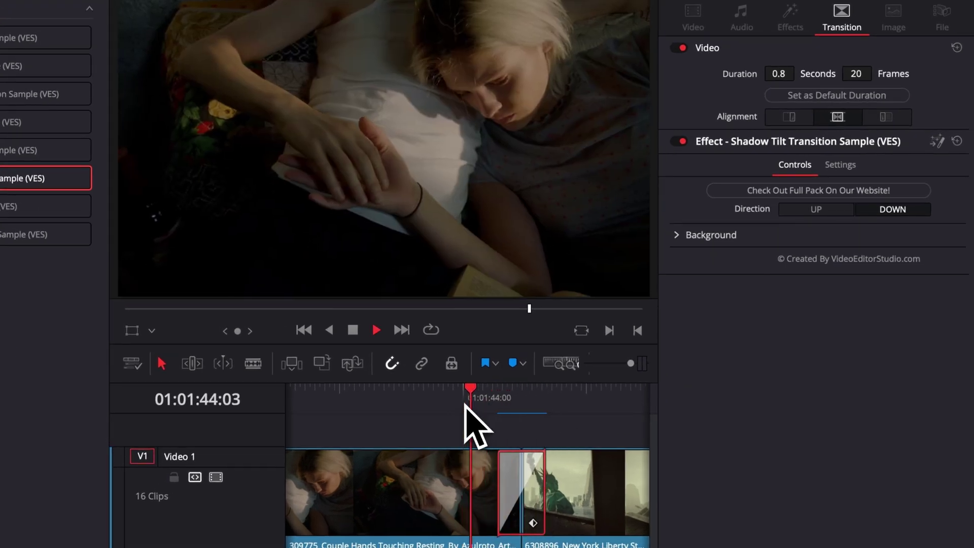
key("space")
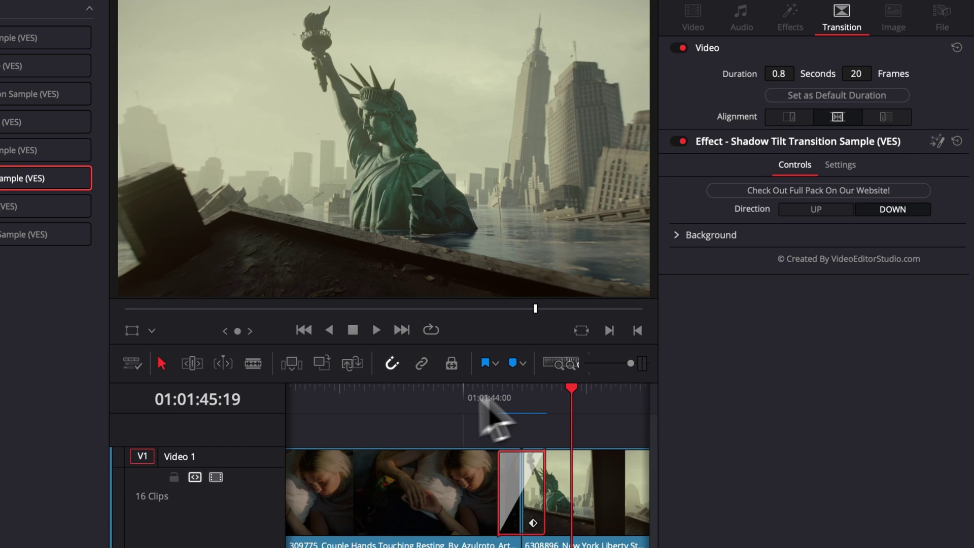
Set the Shadow Tilt Direction to UP, replay it, and open the Background colour picker
left_click(819, 209)
left_click(446, 393)
key("space")
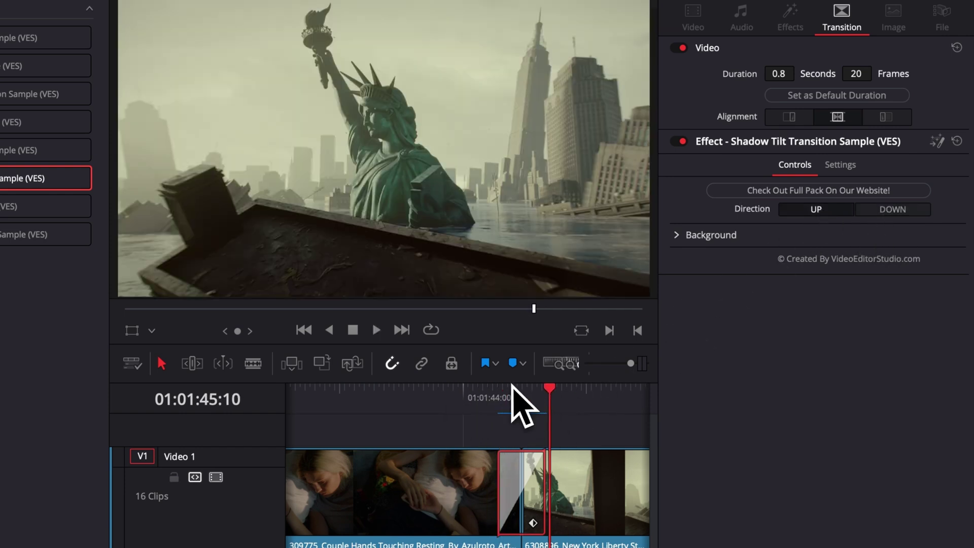
left_click(508, 398)
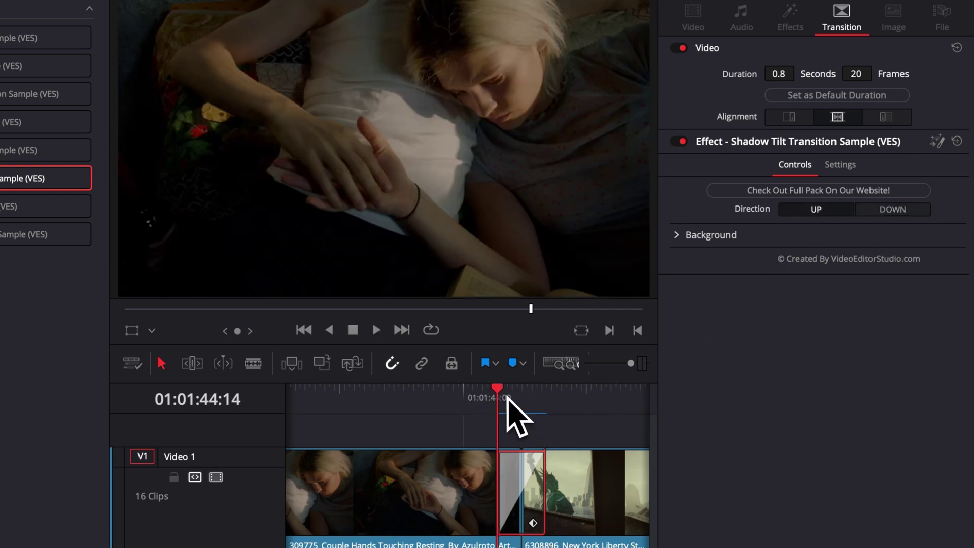
key("space")
left_click(686, 237)
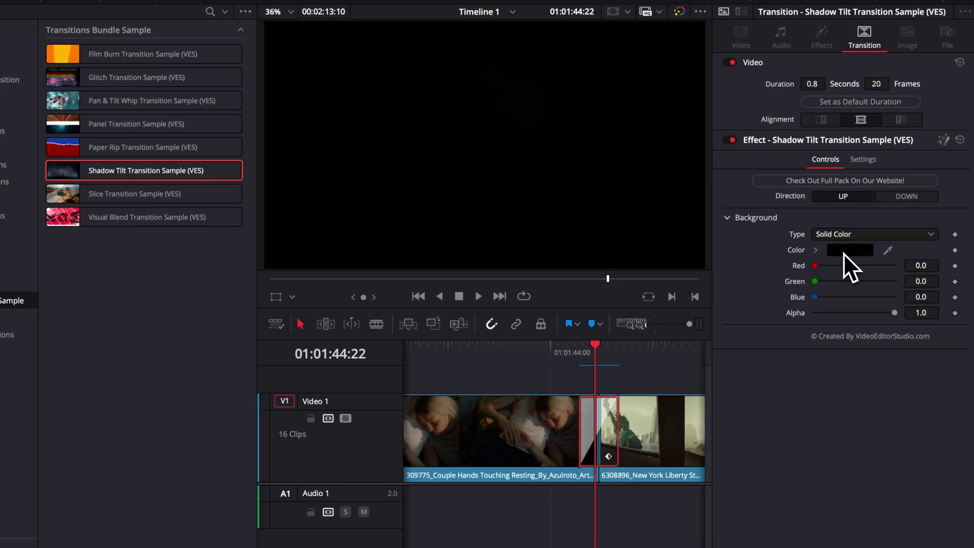
left_click(818, 277)
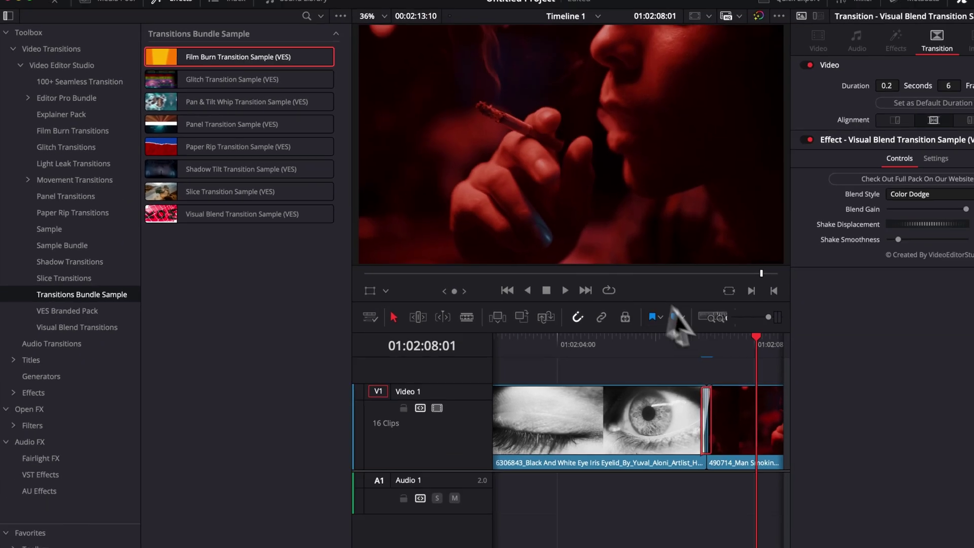
Move onto the Visual Blend transition and play it back to preview Color Dodge
left_click_drag(893, 399, 880, 399)
left_click_drag(657, 332, 655, 331)
scroll(654, 333, "right", 3)
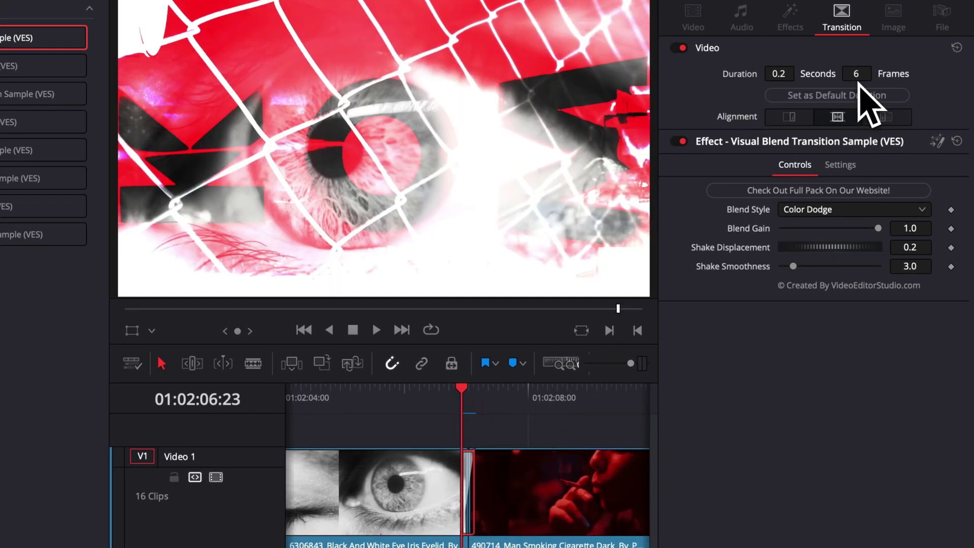
mouse_move(459, 426)
left_mouse_down()
mouse_move(435, 424)
mouse_move(462, 425)
left_mouse_up()
key("space")
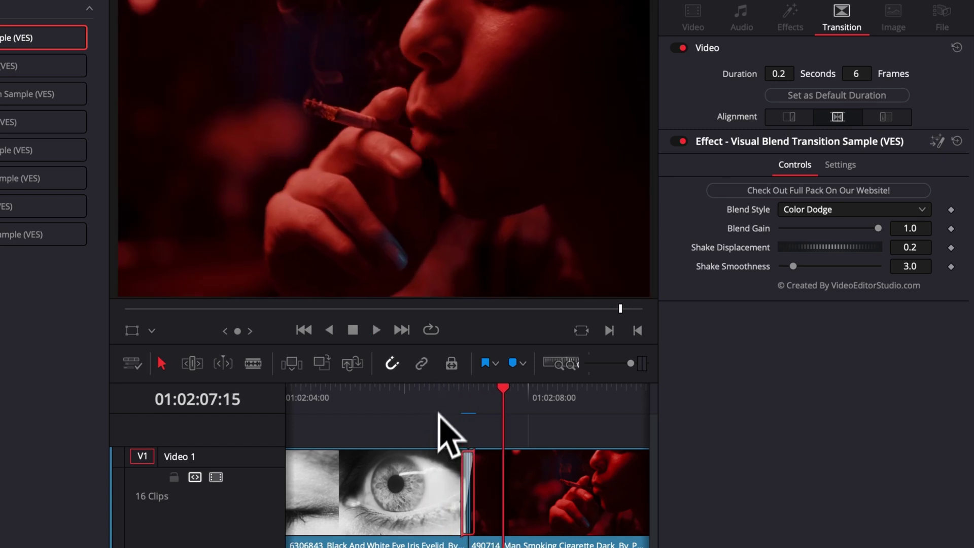
left_click(449, 406)
left_click(450, 398)
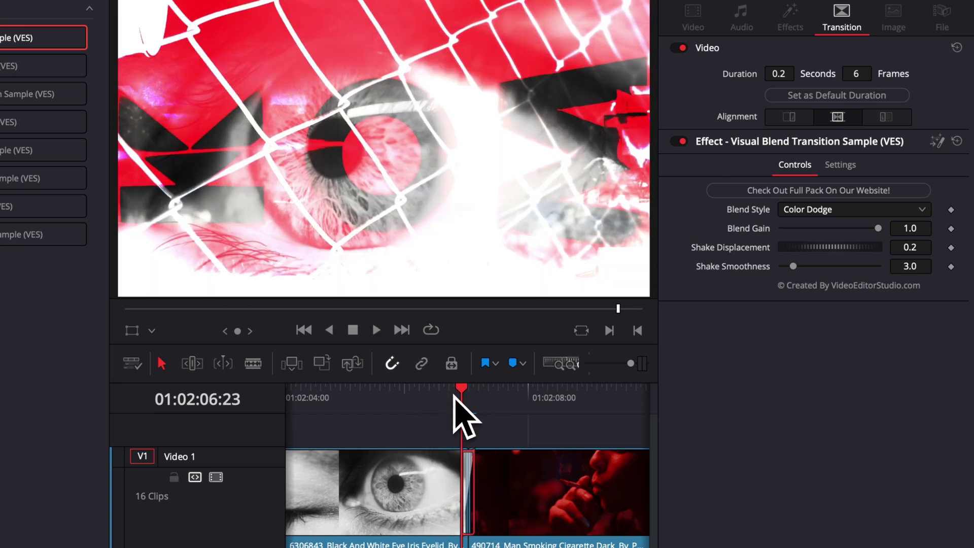
key("space")
left_click(459, 398)
Switch the Blend Style to Difference and replay the transition
left_click(810, 218)
scroll(817, 383, "down", 8)
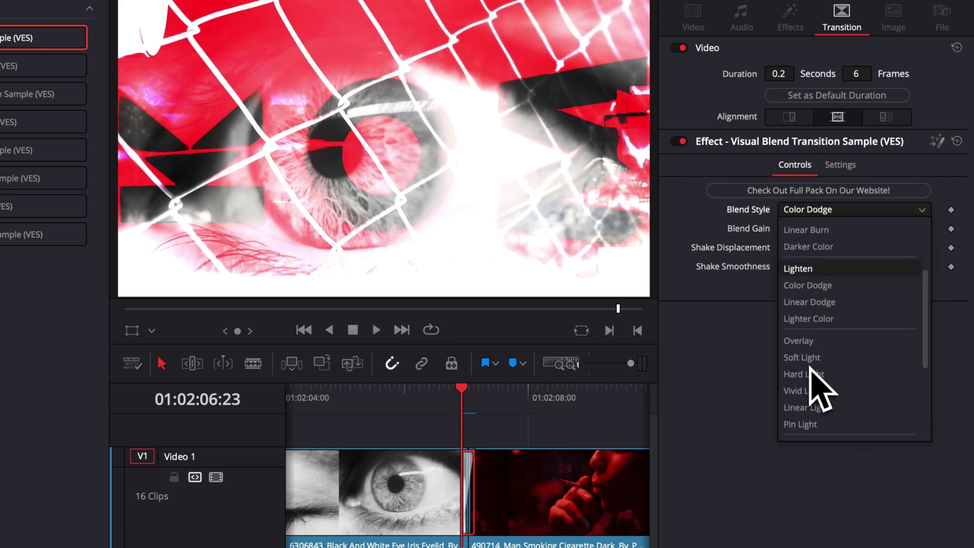
left_click(815, 303)
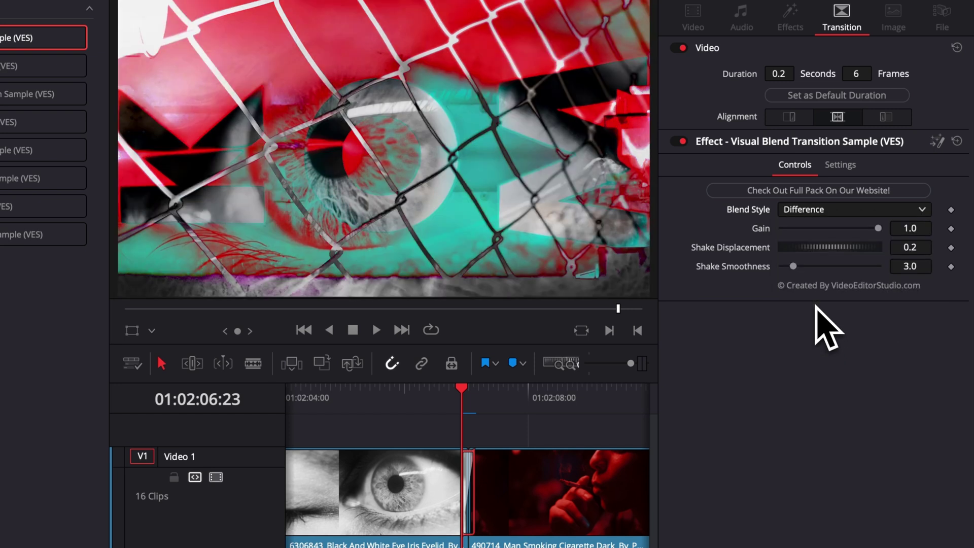
left_click(447, 398)
key("space")
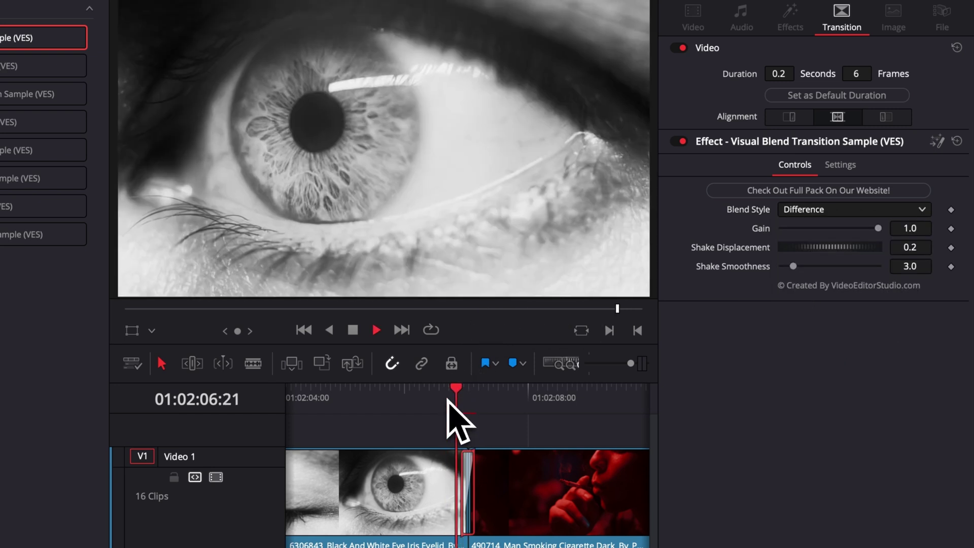
key("space")
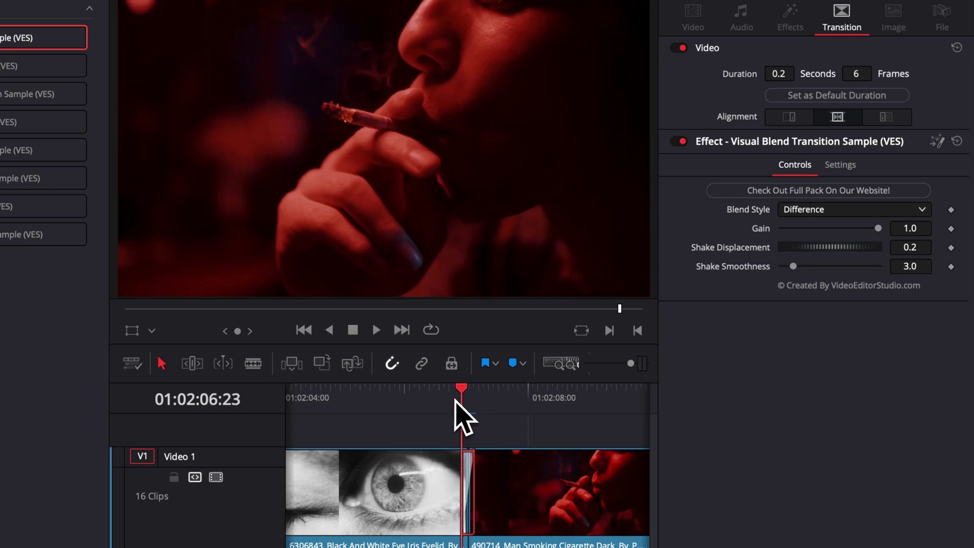
key("space")
key("space")
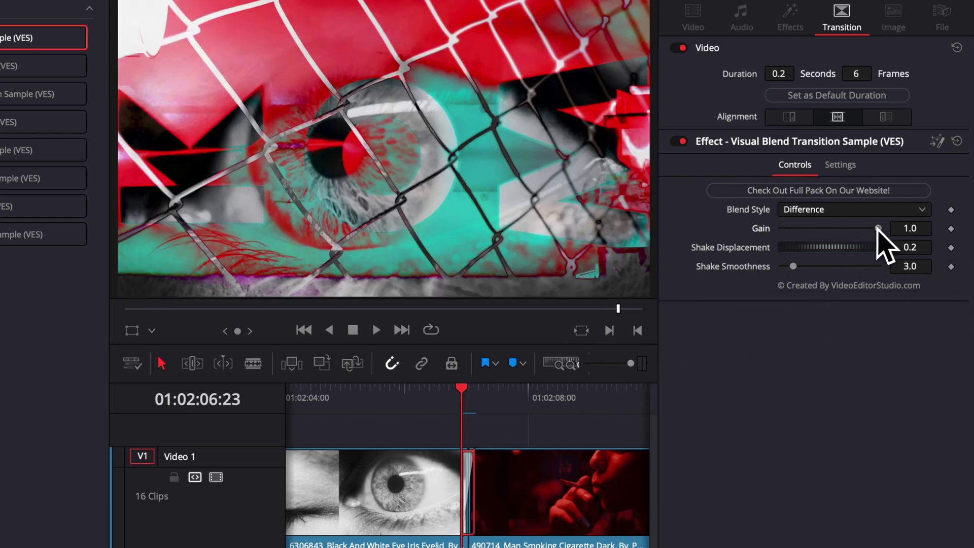
Set Visual Blend Gain to 0.472 and Shake Displacement to 0.676, then step through frames
left_click_drag(877, 228, 823, 232)
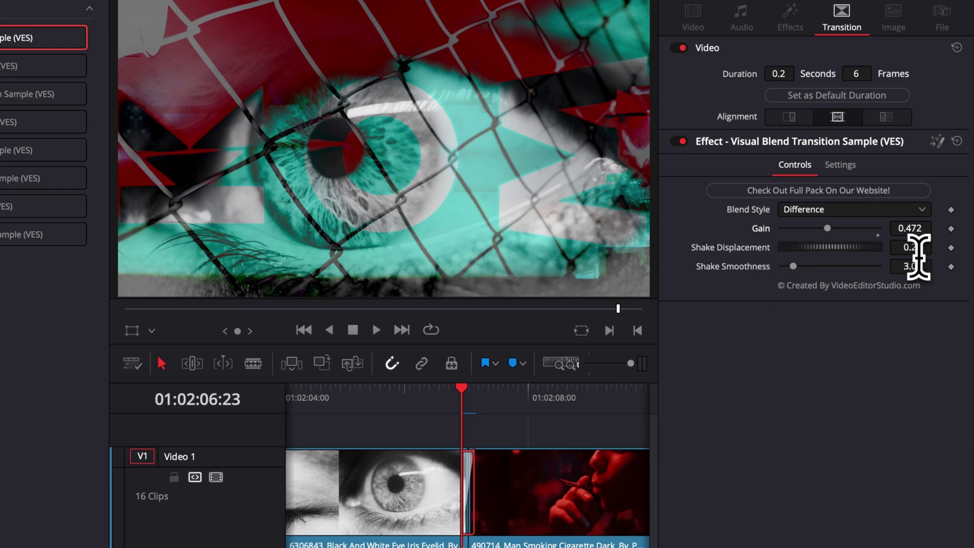
mouse_move(912, 249)
left_mouse_down()
mouse_move(891, 248)
mouse_move(954, 249)
mouse_move(930, 248)
left_mouse_up()
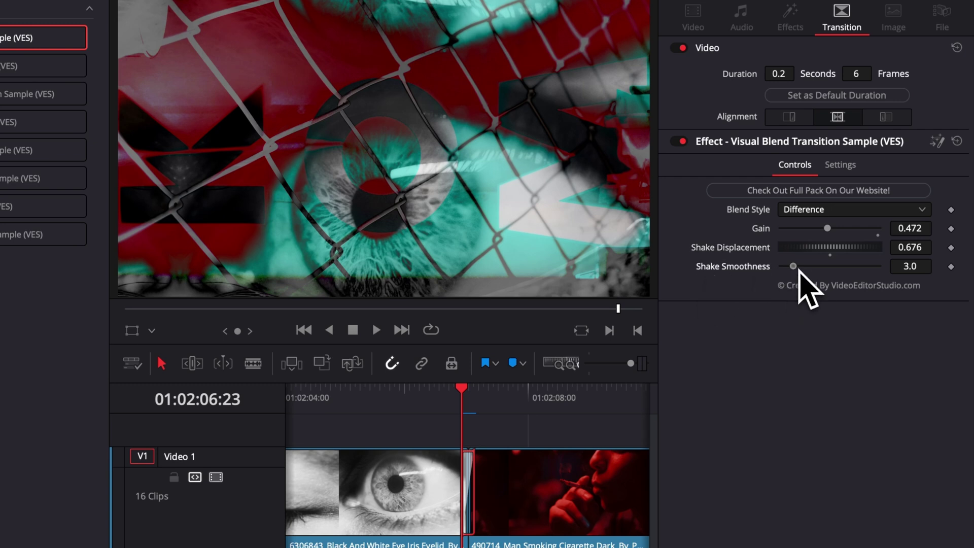
key("space")
left_click(462, 414)
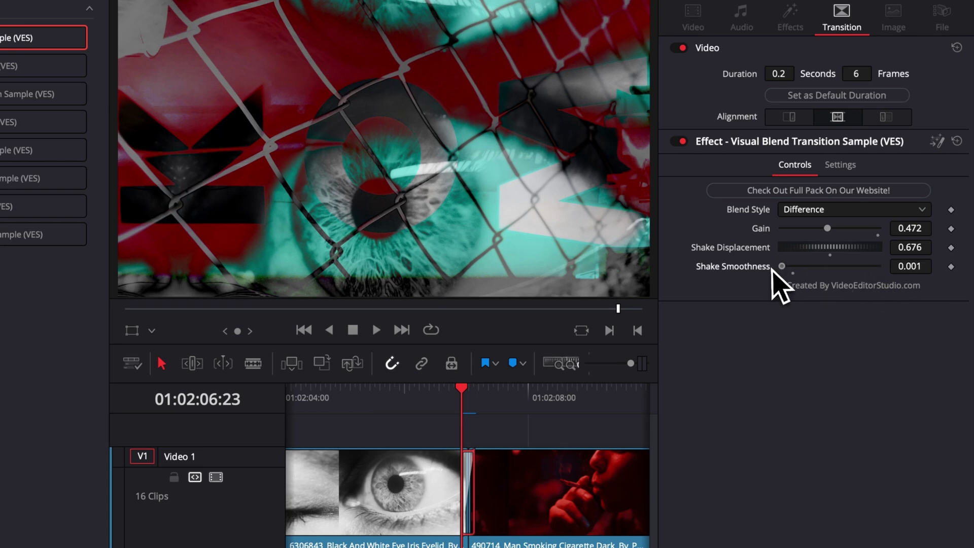
left_click_drag(463, 398, 465, 398)
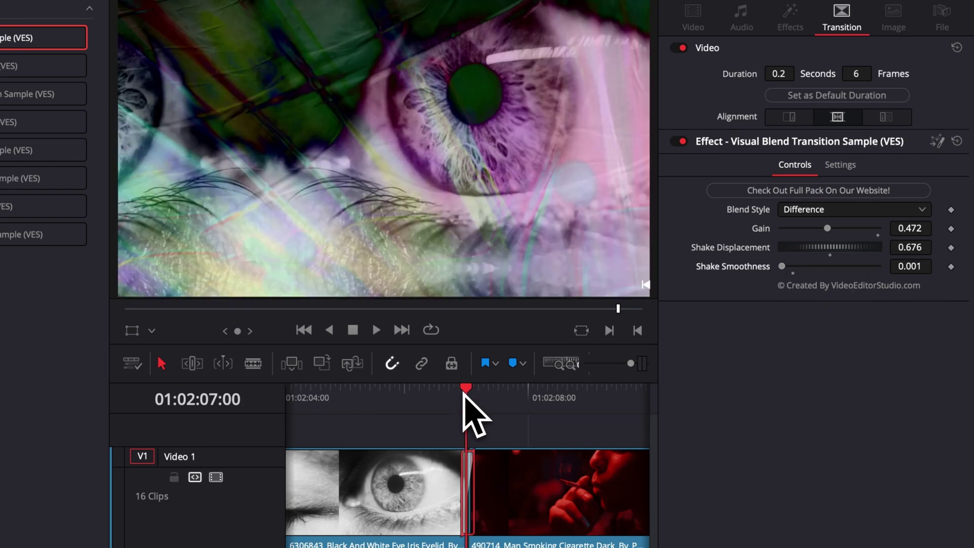
key("Right")
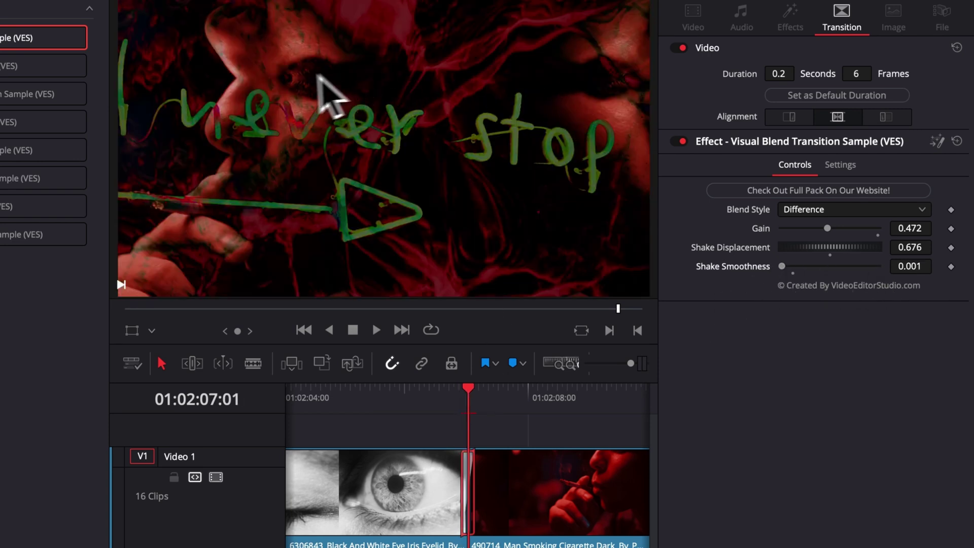